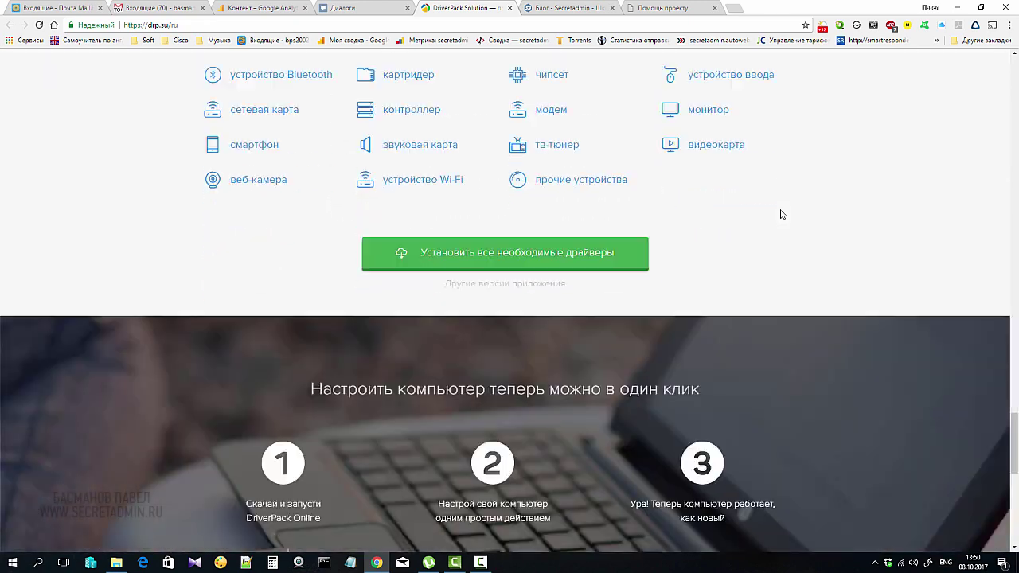
Look through the DriverPack home page, including the supported devices, the setup steps and the footer links
scroll(780, 214, "up", 2)
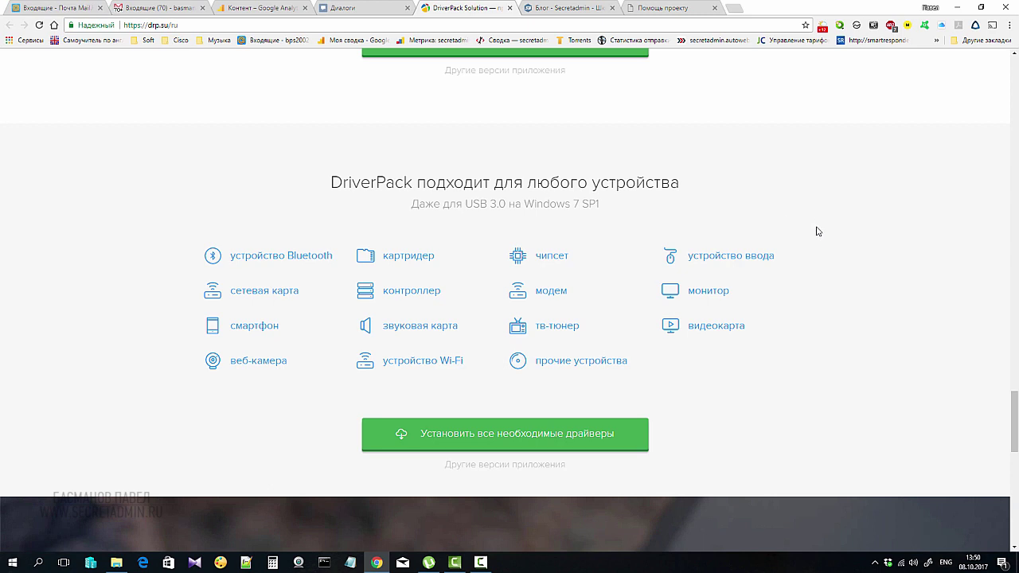
scroll(818, 231, "down", 3)
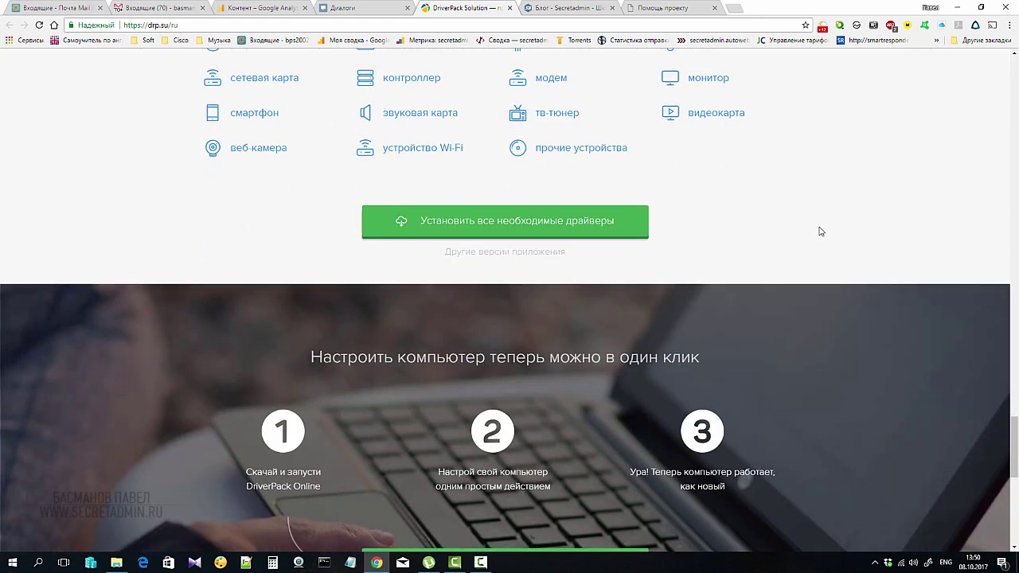
scroll(819, 230, "down", 2)
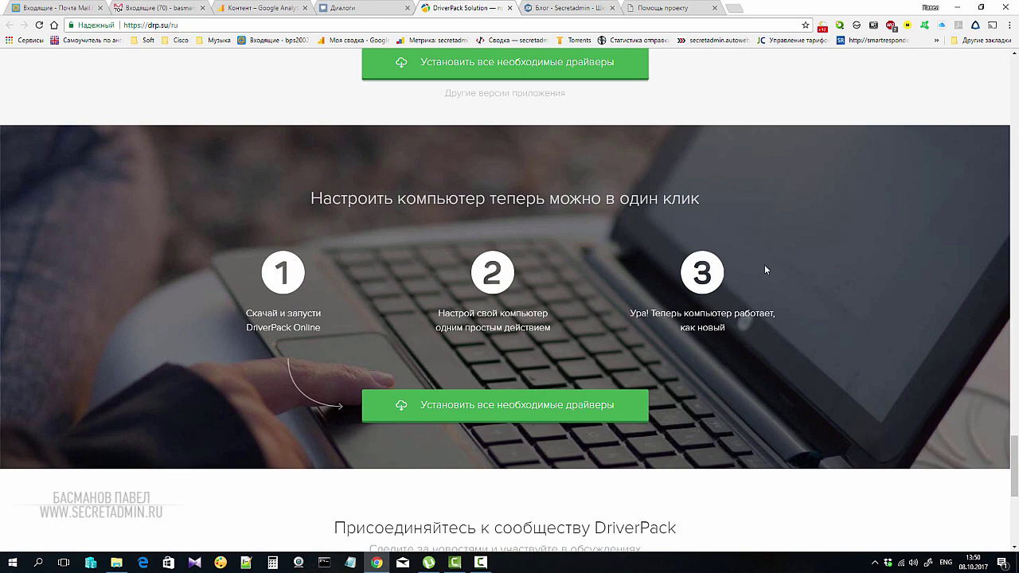
scroll(766, 264, "down", 1)
scroll(766, 264, "down", 4)
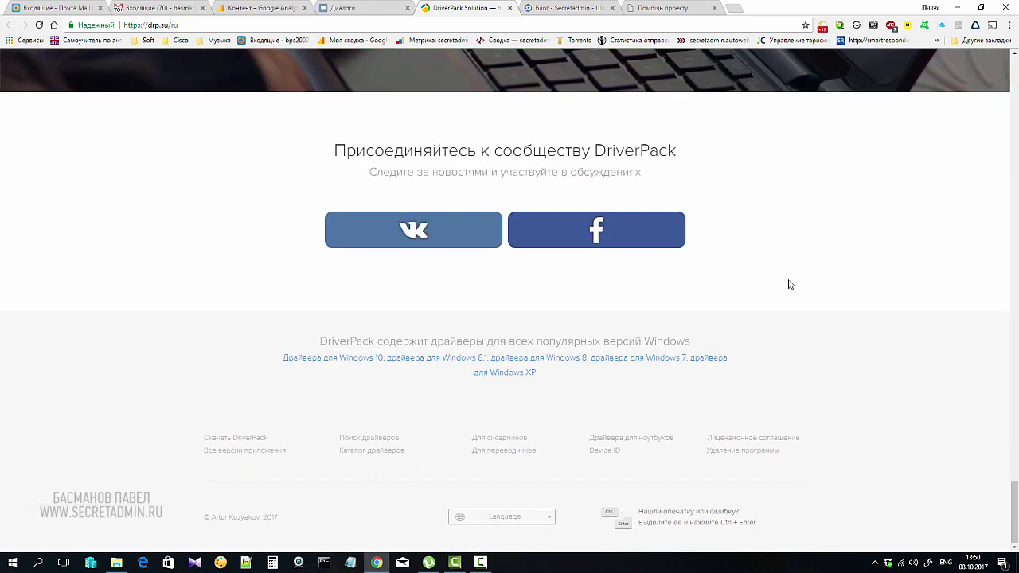
scroll(790, 284, "up", 20)
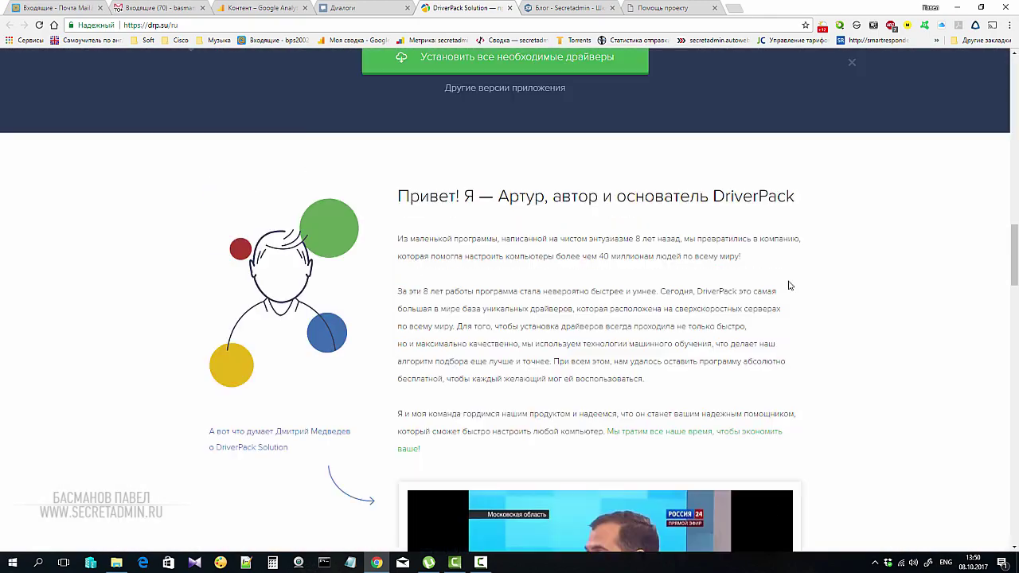
scroll(789, 285, "up", 5)
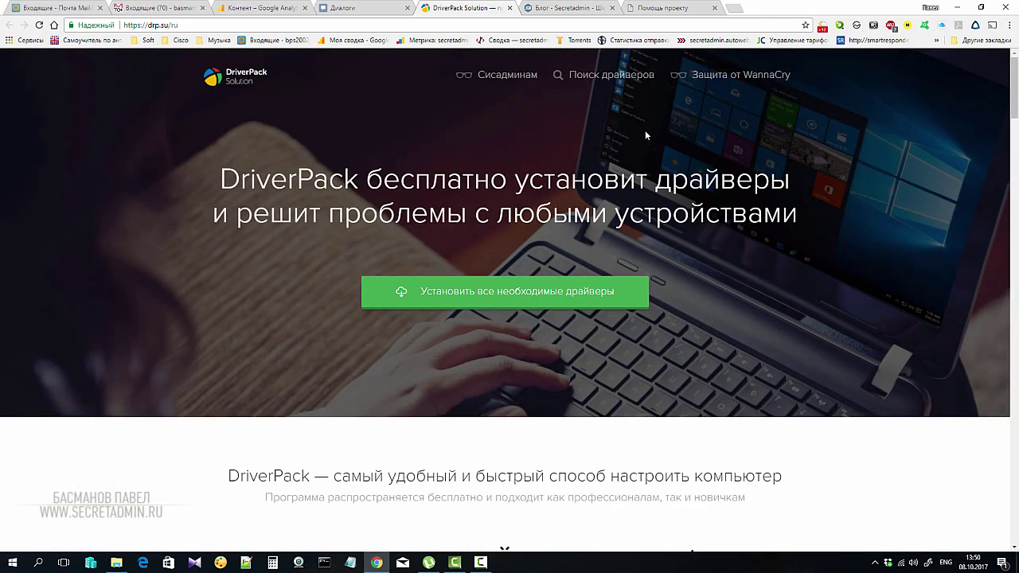
Open the site's page for system administrators (Сисадминам) and highlight the description of the DriverPack Network edition
left_click(505, 76)
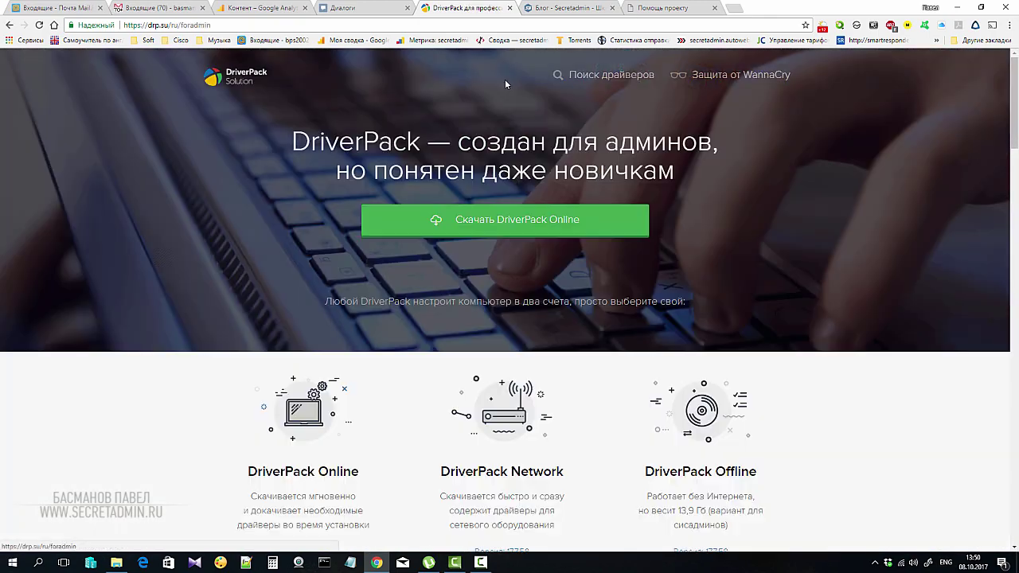
scroll(749, 263, "down", 2)
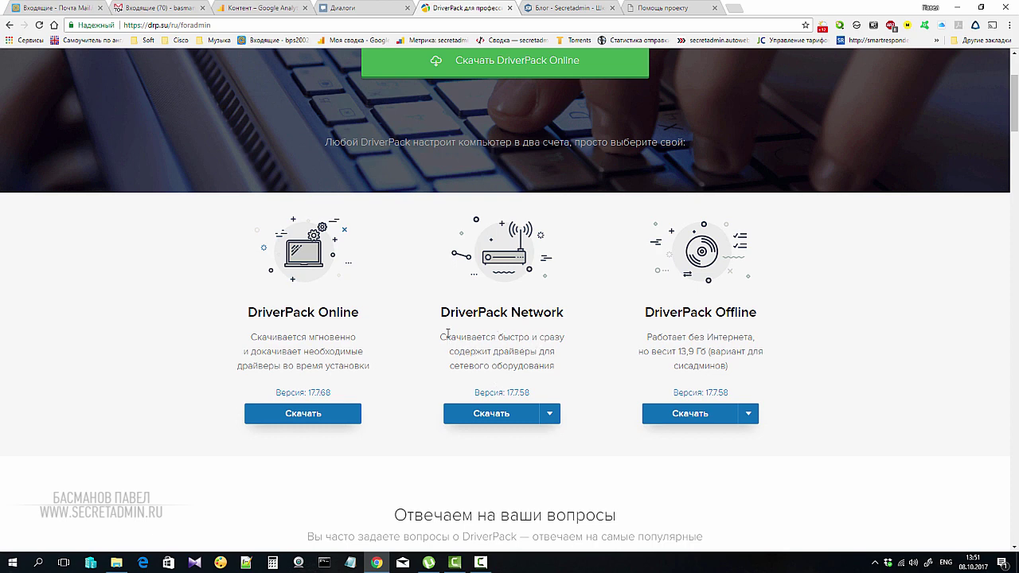
left_click_drag(440, 338, 553, 365)
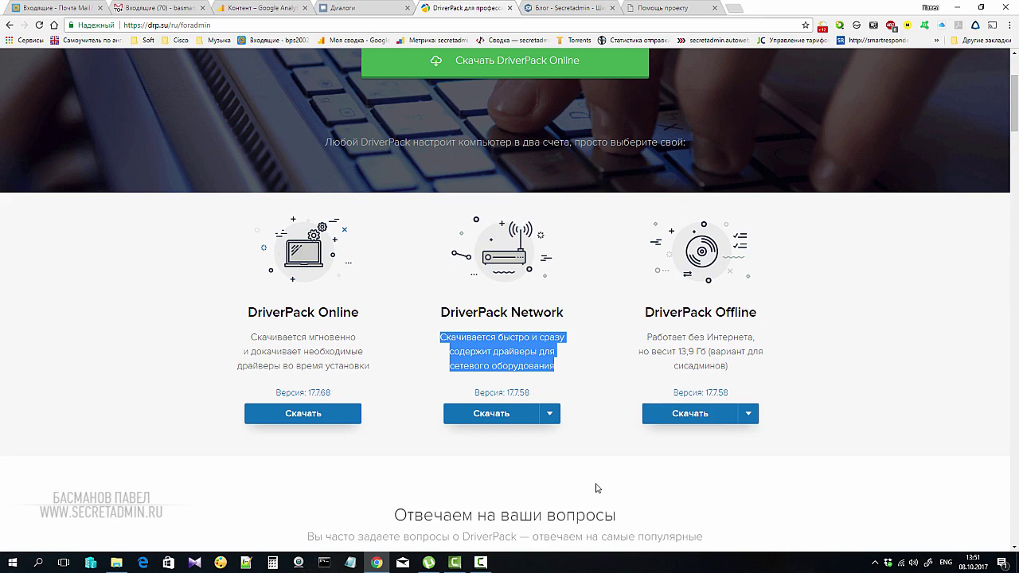
Check the DriverPack ISO download in µTorrent, then return to Chrome and review the page's questions and driver news
left_click(434, 565)
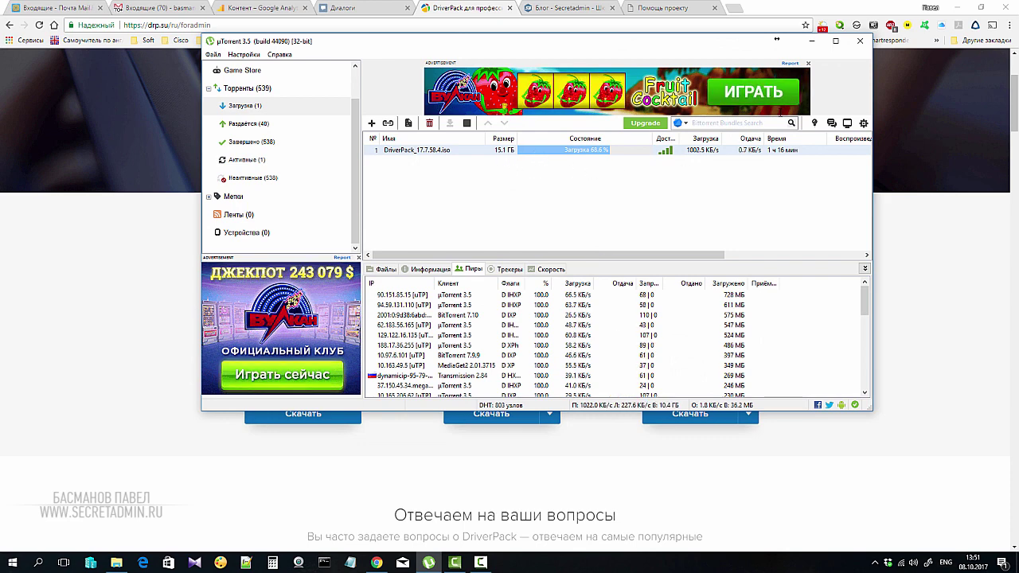
left_click(811, 41)
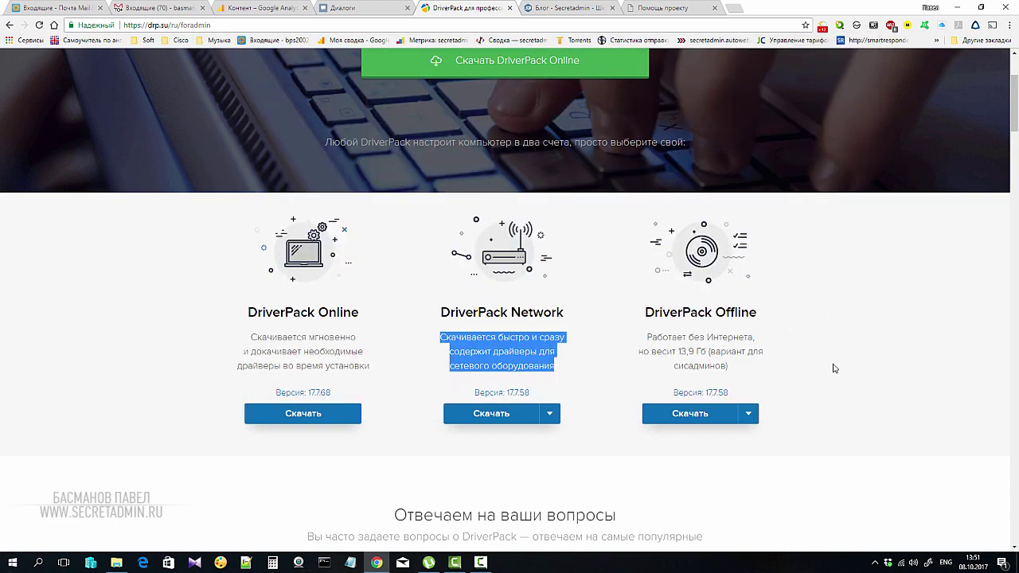
scroll(834, 367, "down", 7)
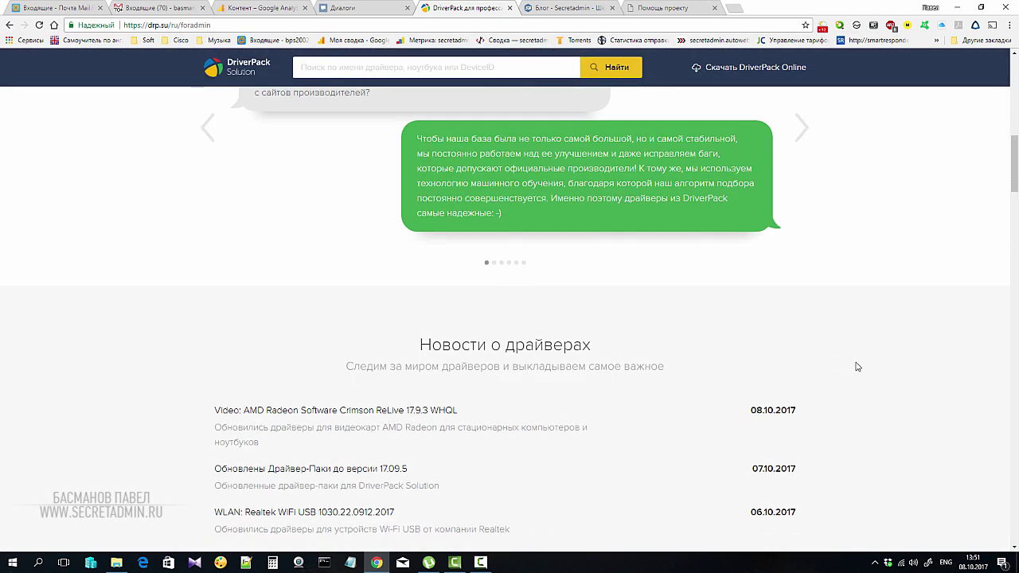
scroll(860, 368, "down", 3)
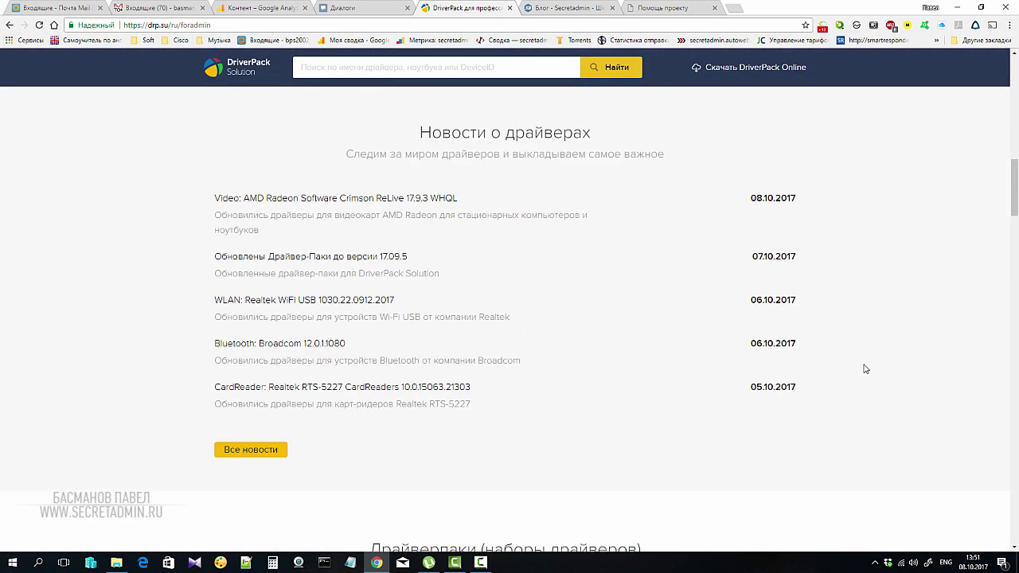
scroll(865, 362, "up", 10)
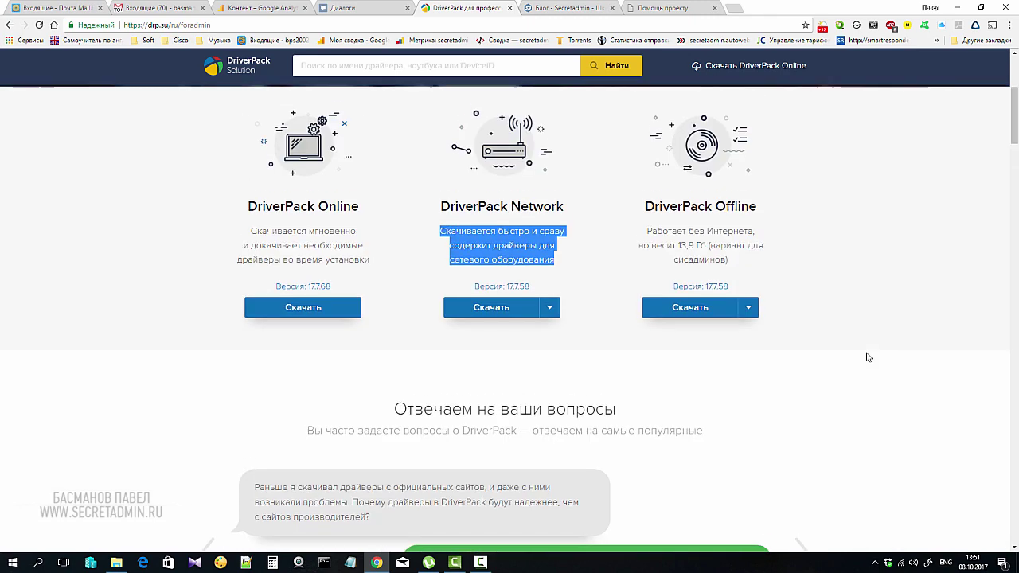
Save the DriverPack Online installer in the Загрузки folder and run it with permission to make changes to the device
left_click(507, 221)
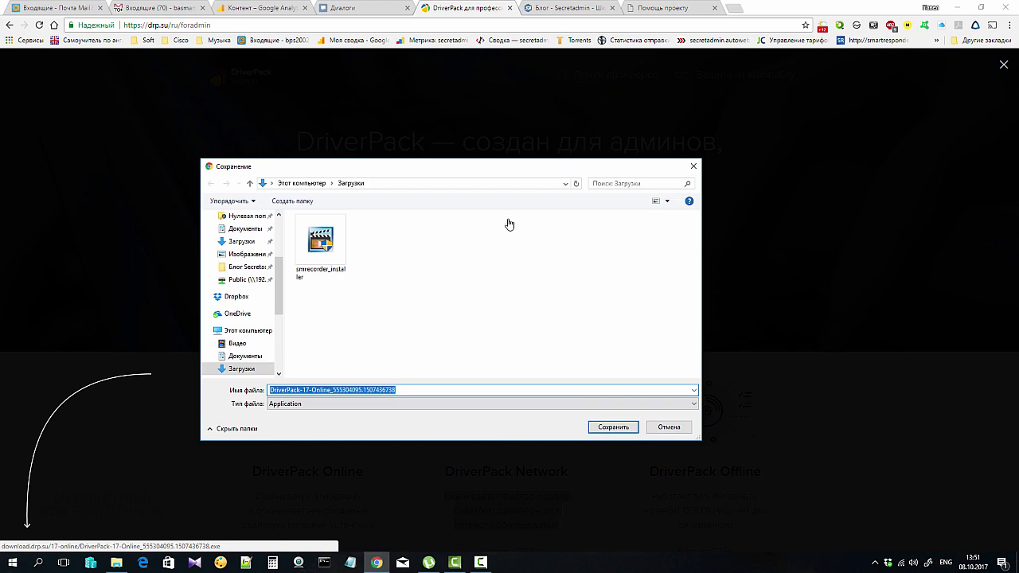
left_click(613, 427)
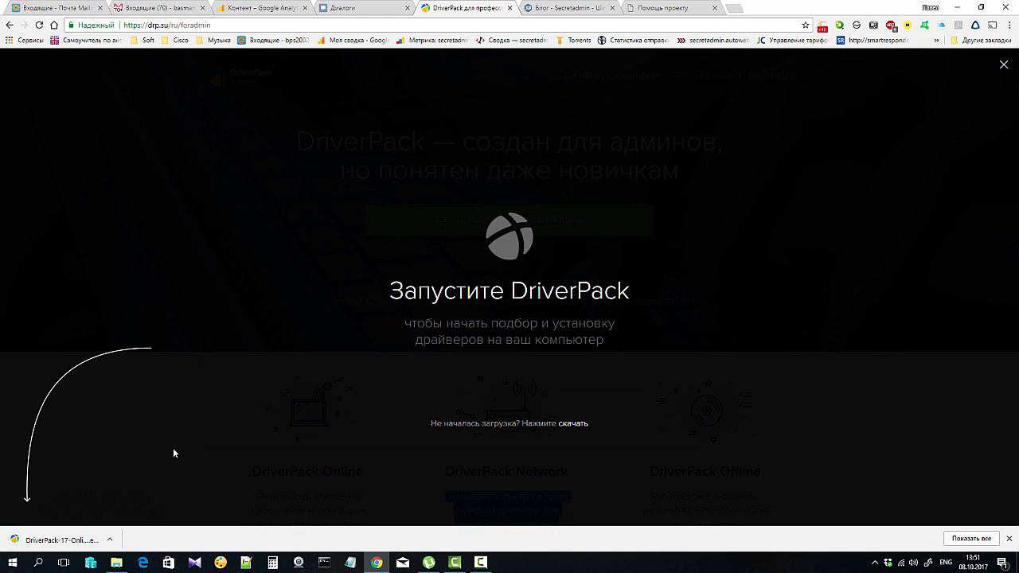
left_click(55, 538)
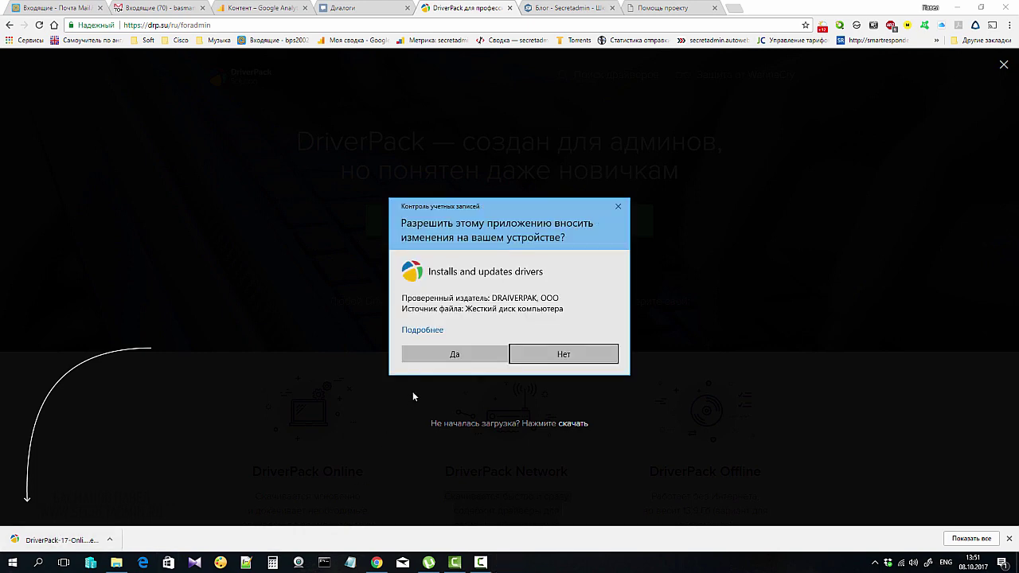
left_click(443, 350)
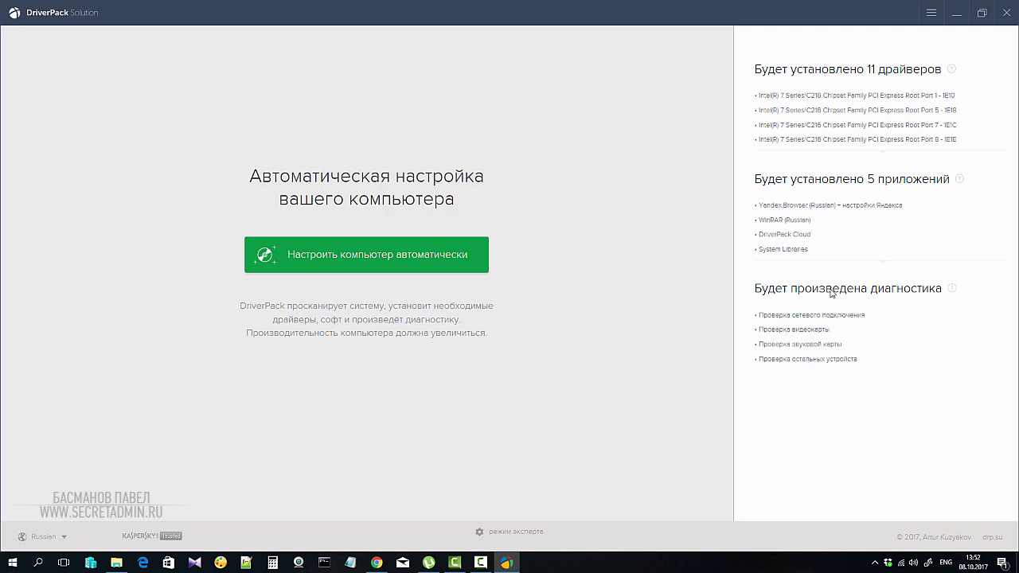
Switch DriverPack to expert mode and review the lists of essential drivers, driver updates and driver utilities
left_click(524, 532)
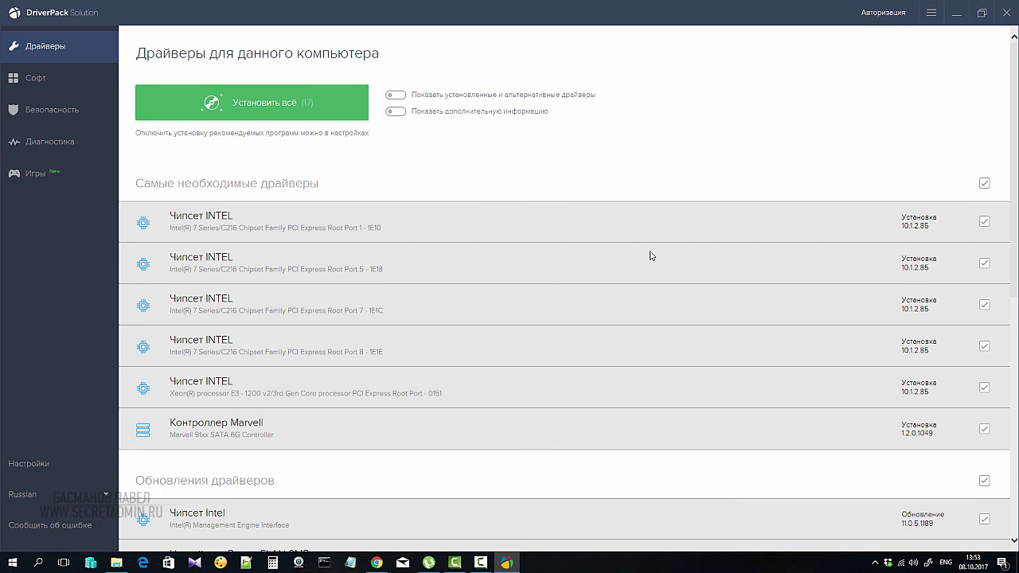
scroll(649, 255, "down", 2)
scroll(649, 255, "down", 1)
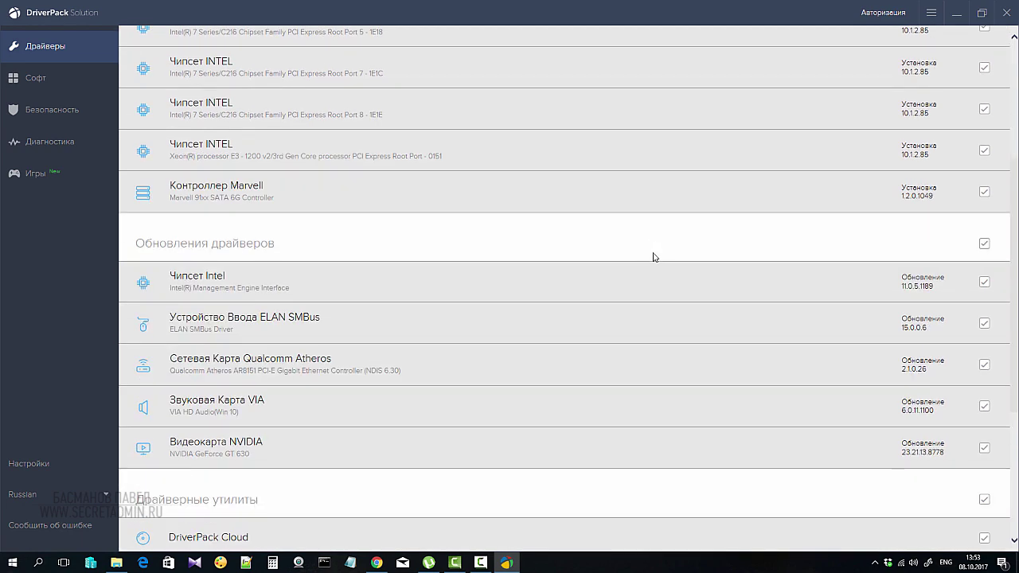
scroll(653, 256, "down", 3)
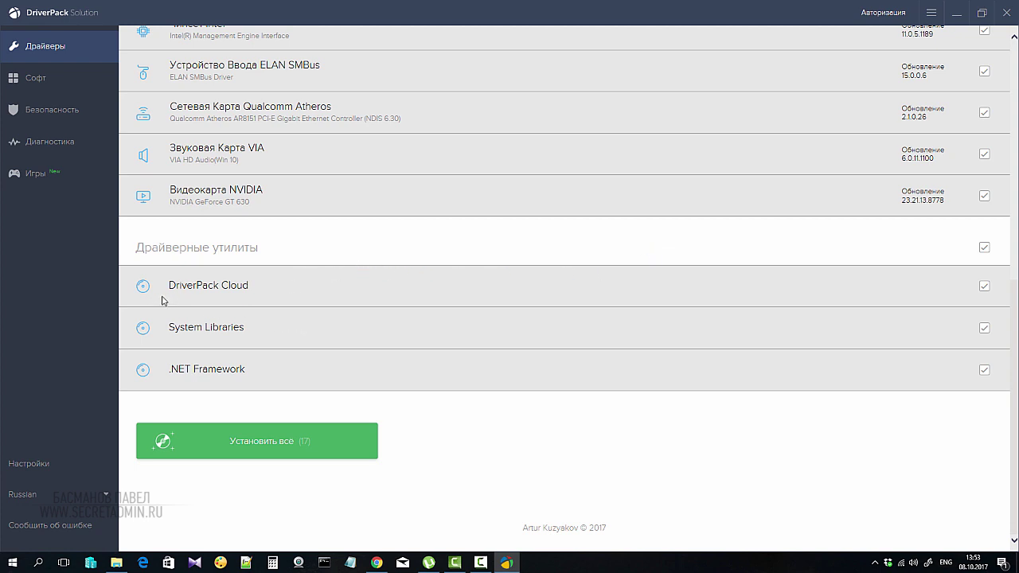
Exclude DriverPack Cloud and System Libraries from the driver utilities selected for installation
left_click(987, 286)
left_click_drag(186, 327, 212, 328)
left_click(216, 331)
left_click_drag(243, 330, 145, 328)
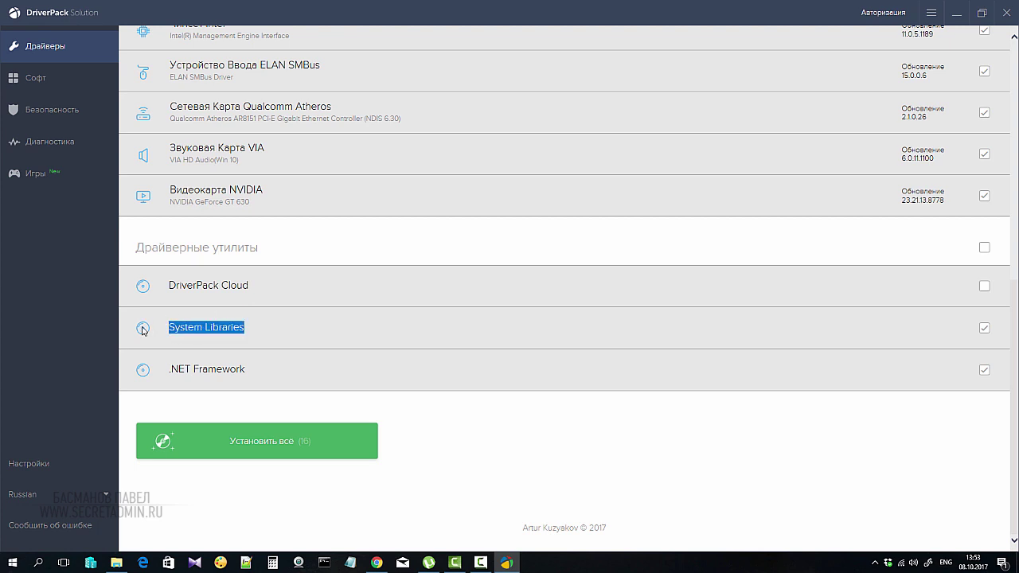
left_click(181, 374)
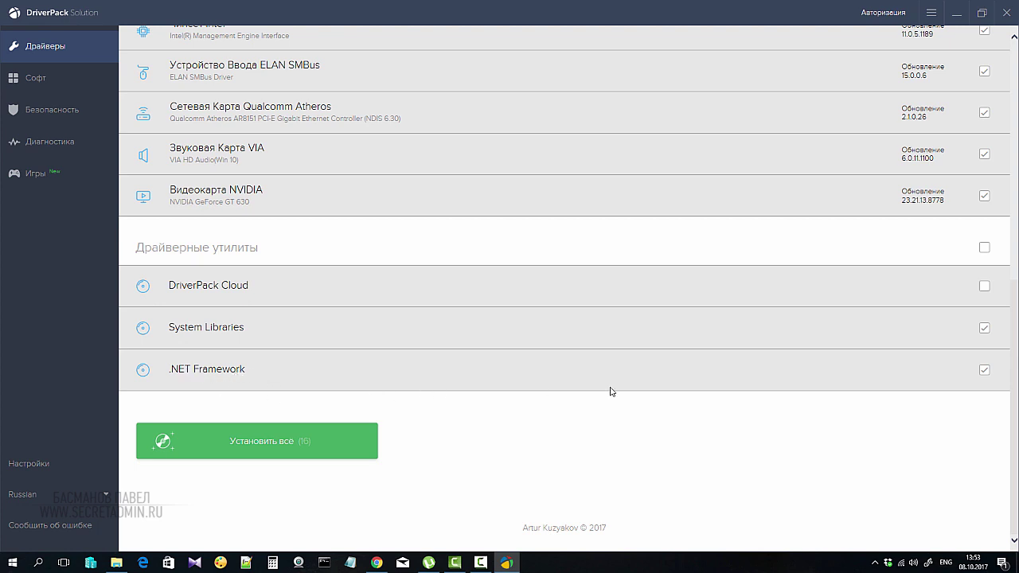
left_click(982, 330)
scroll(825, 348, "up", 3)
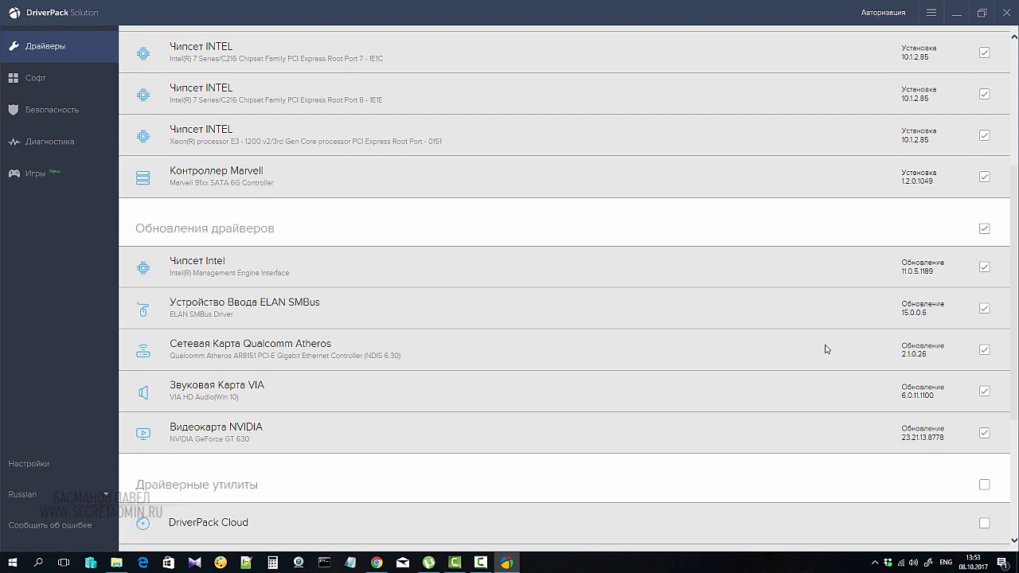
scroll(826, 349, "up", 3)
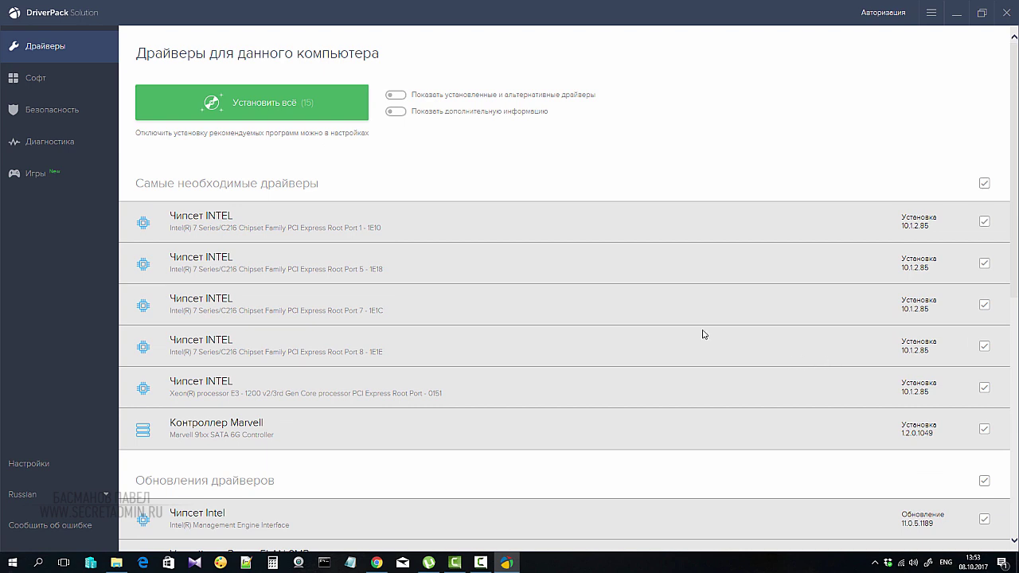
Open the software section (Софт) and review the recommended programs and which of them are preselected for installation
left_click(50, 81)
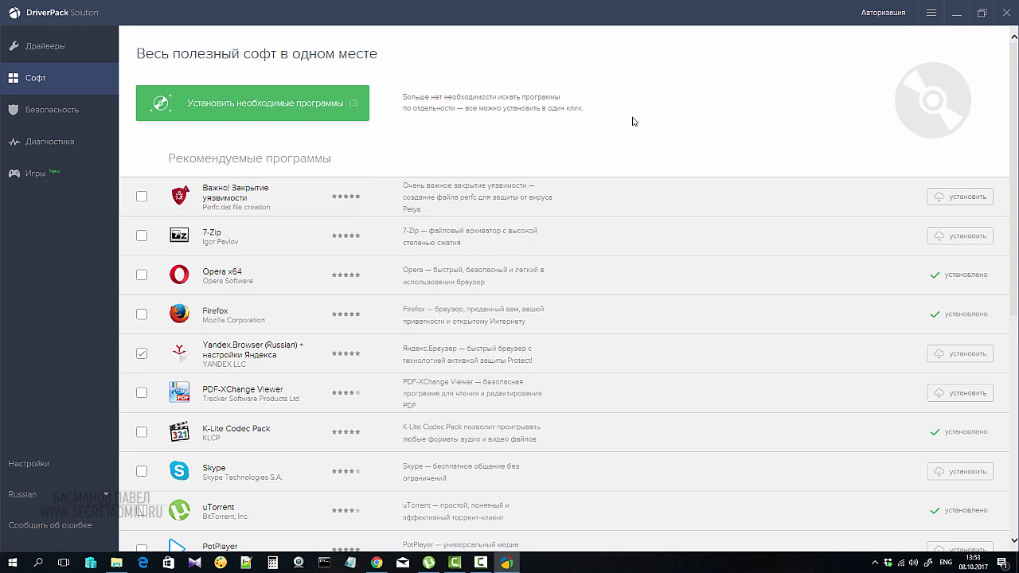
scroll(666, 161, "down", 1)
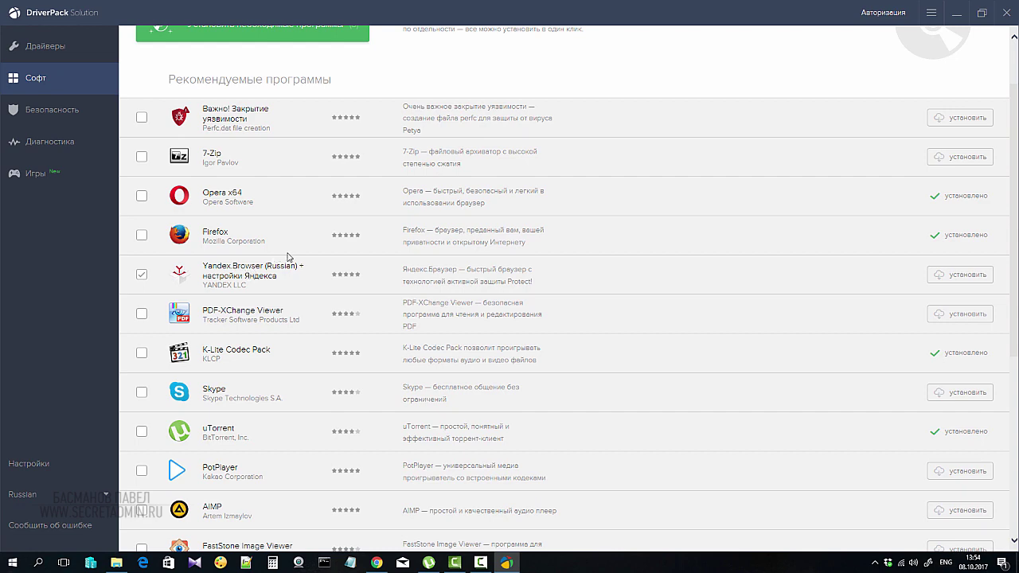
scroll(303, 257, "down", 3)
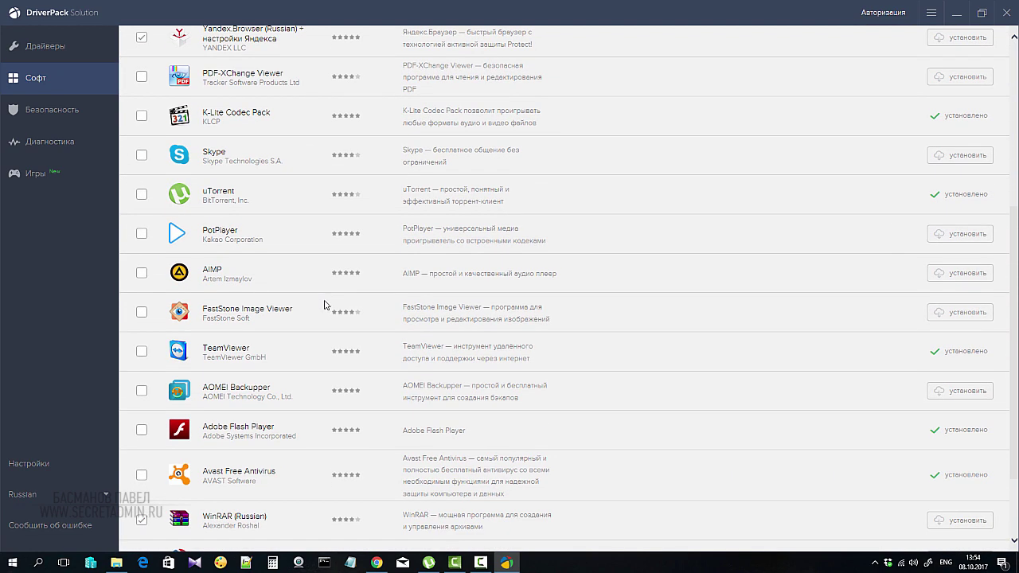
scroll(322, 318, "down", 1)
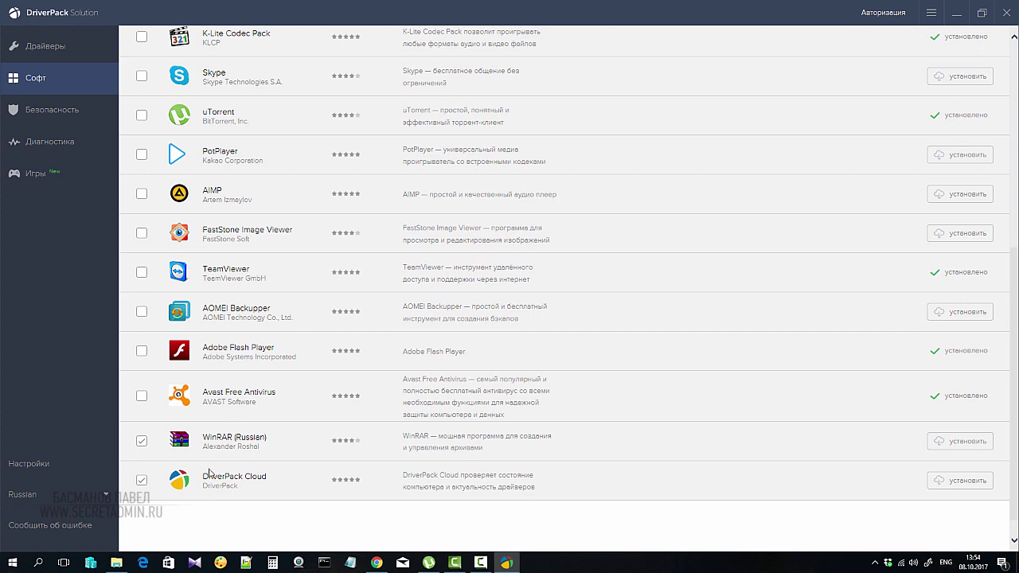
scroll(249, 470, "up", 5)
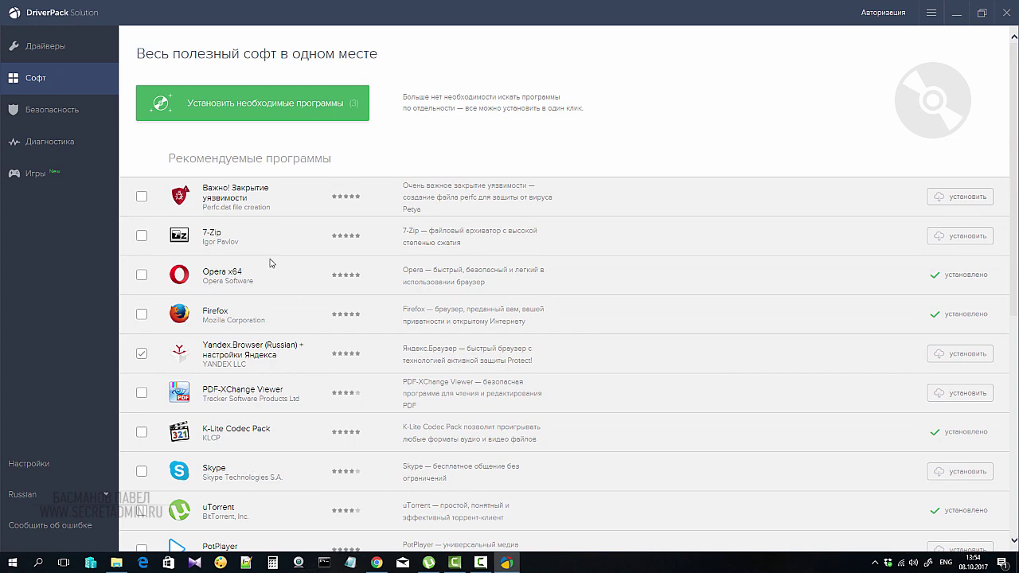
scroll(316, 237, "down", 5)
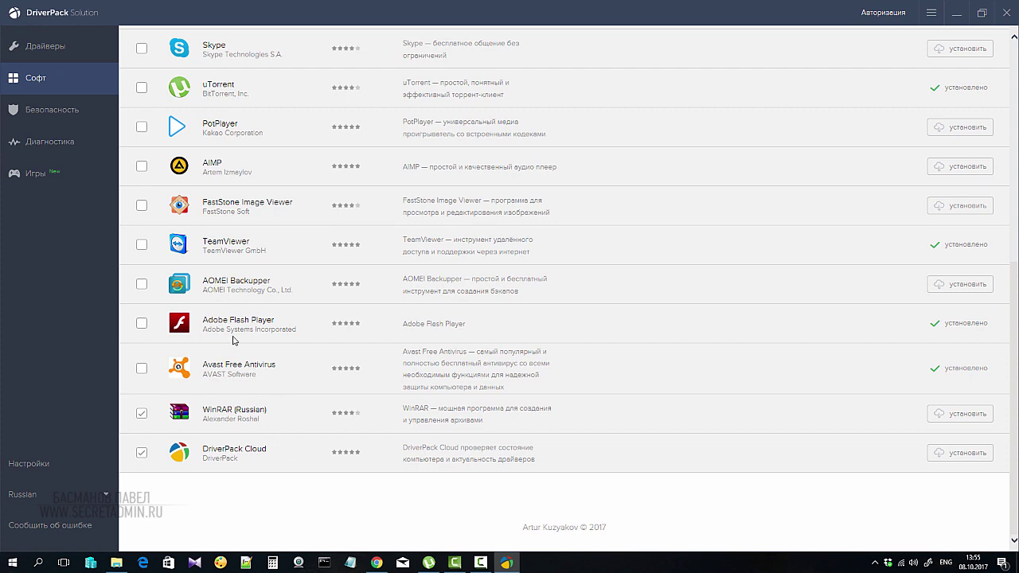
Open the security section (Безопасность) and examine the installed programs and their removal recommendations
left_click(74, 124)
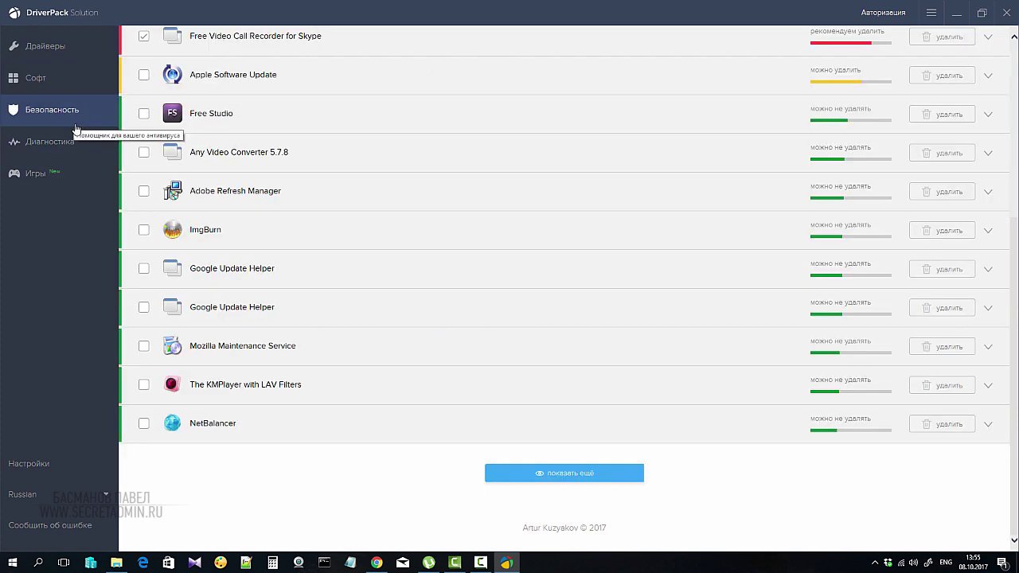
scroll(400, 276, "up", 3)
scroll(400, 275, "up", 2)
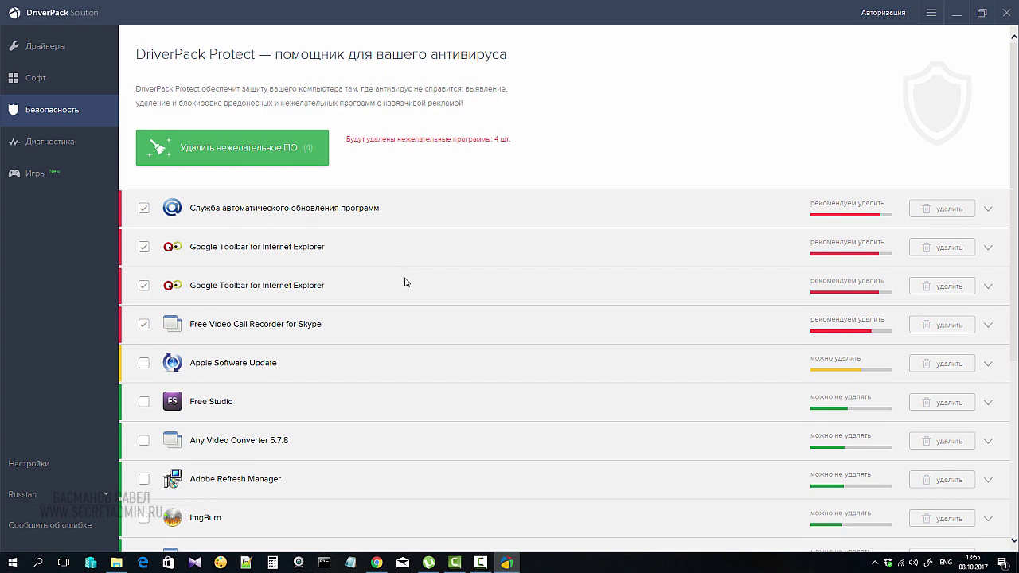
scroll(405, 282, "down", 1)
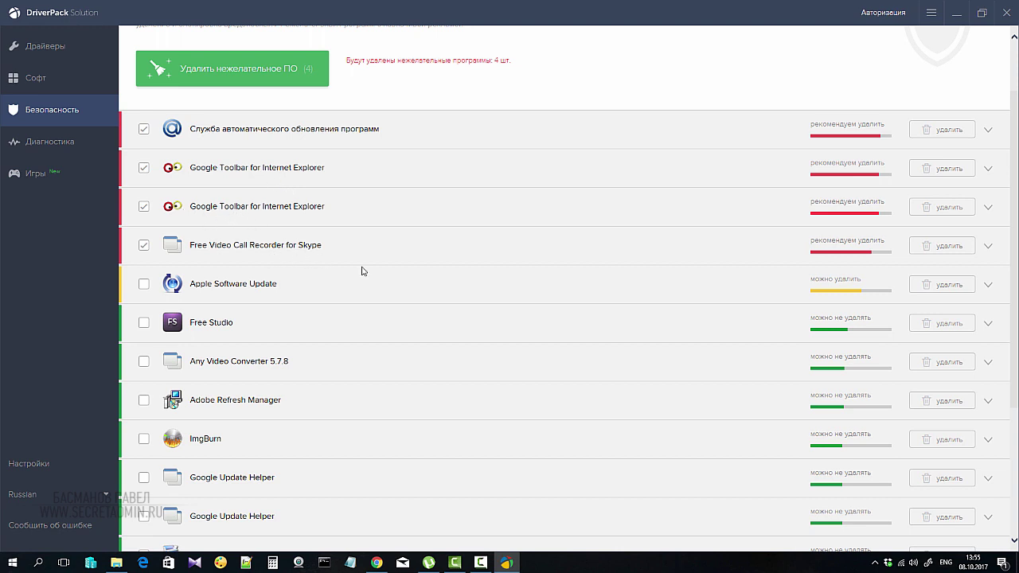
scroll(353, 276, "down", 3)
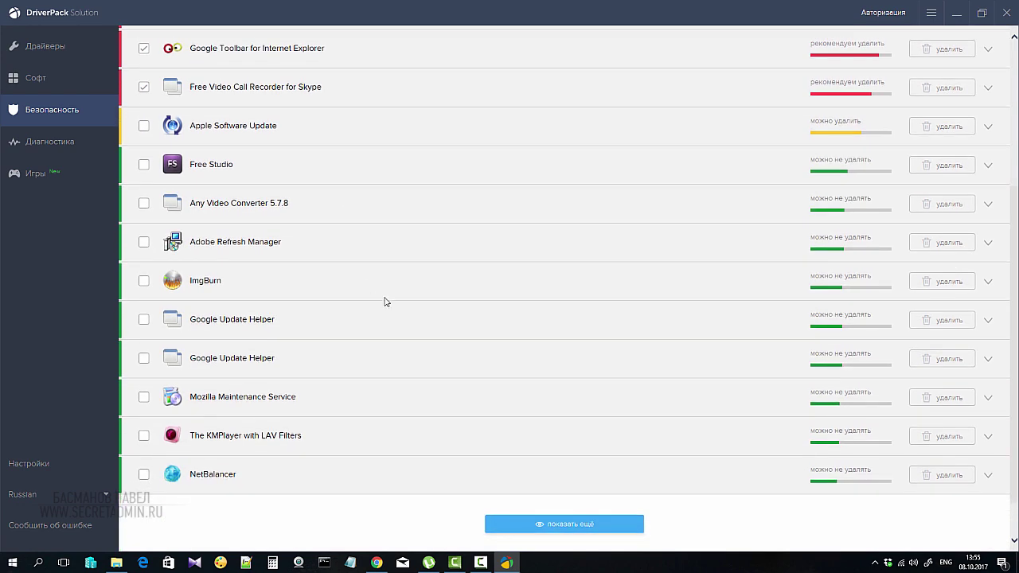
Expand the details of Служба автоматического обновления программ, check the hidden system tray icons, and review the unwanted-program list
scroll(385, 302, "up", 3)
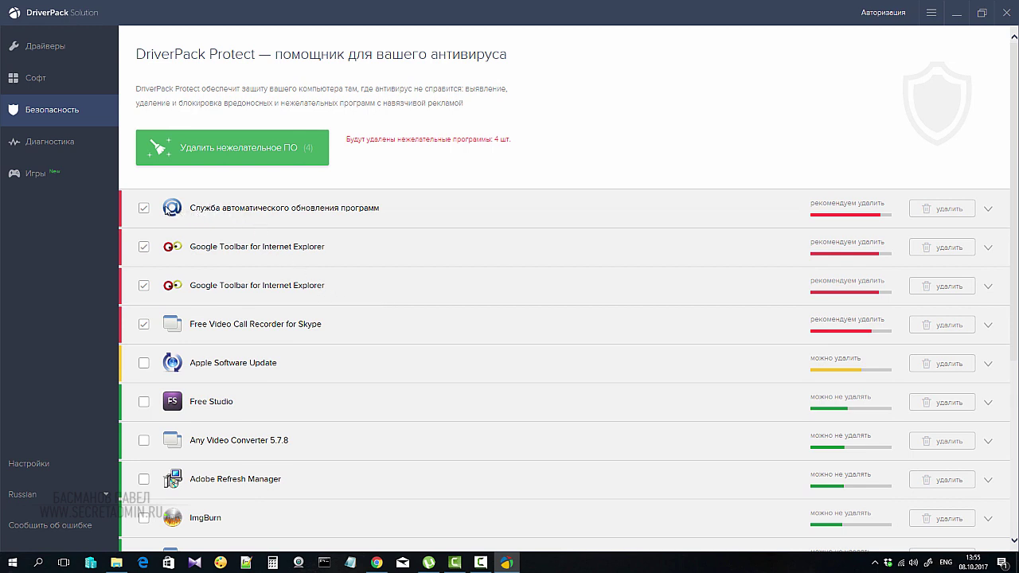
left_click(985, 210)
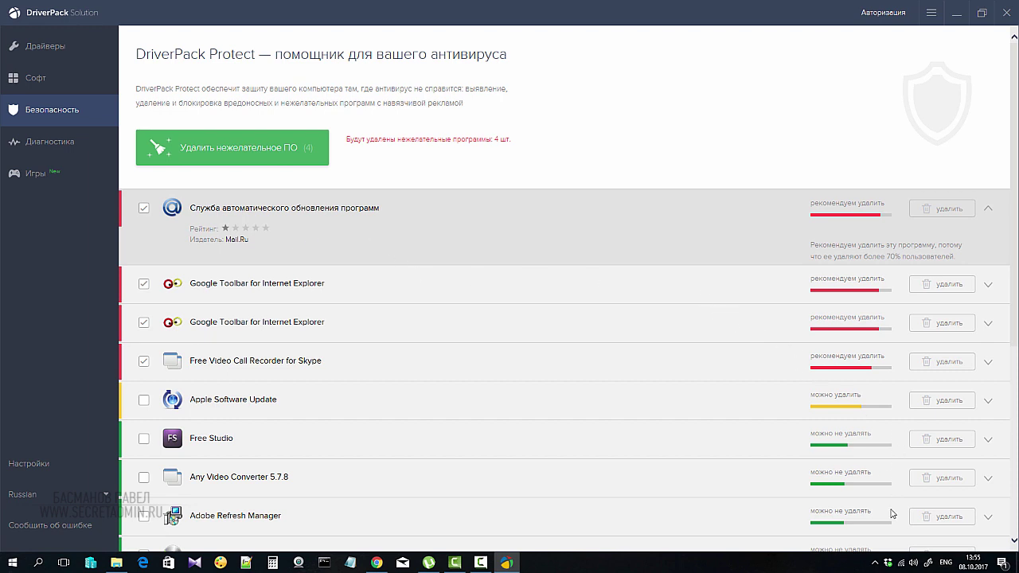
left_click(877, 561)
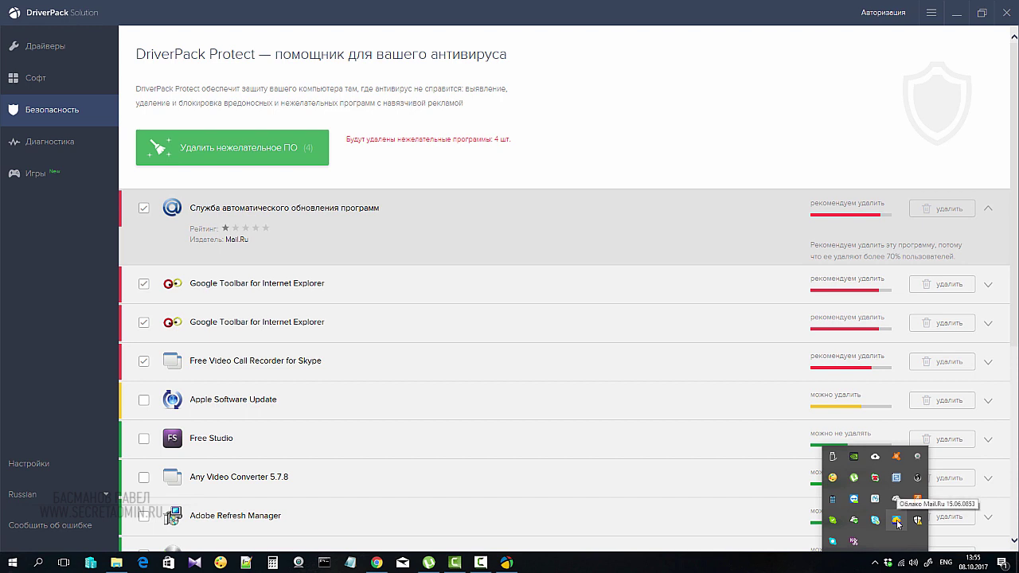
left_click(335, 294)
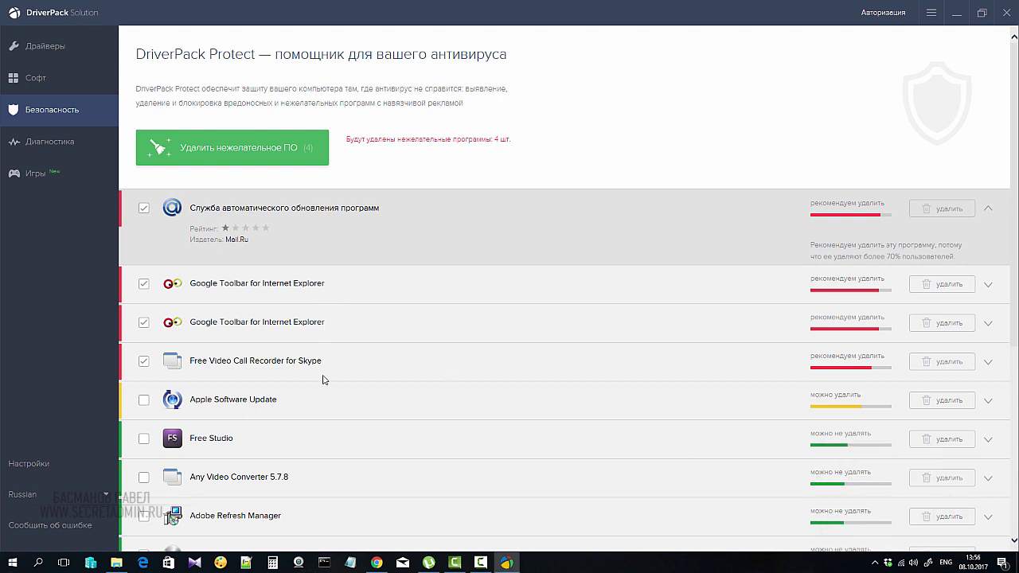
scroll(334, 375, "down", 2)
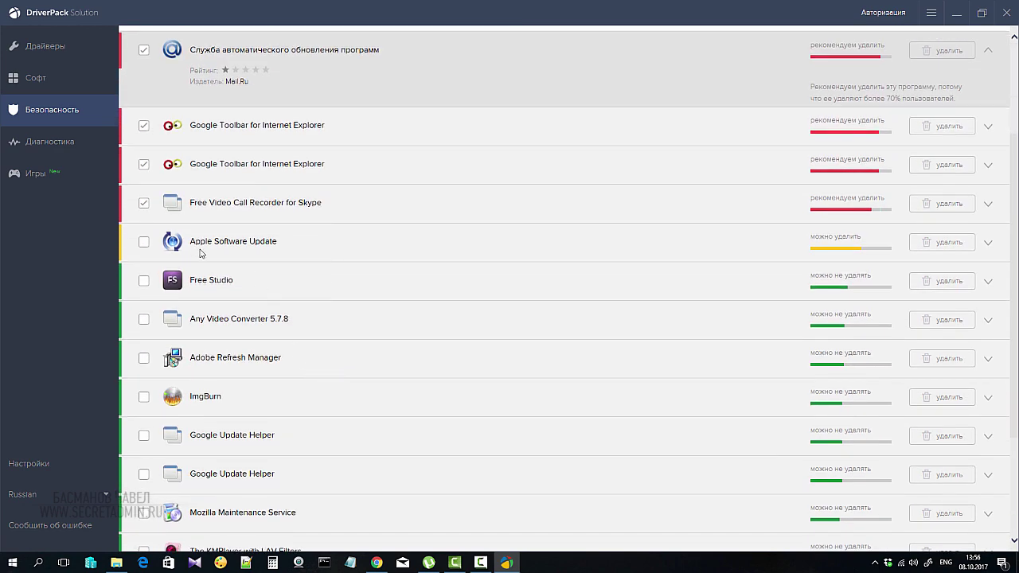
scroll(665, 277, "up", 2)
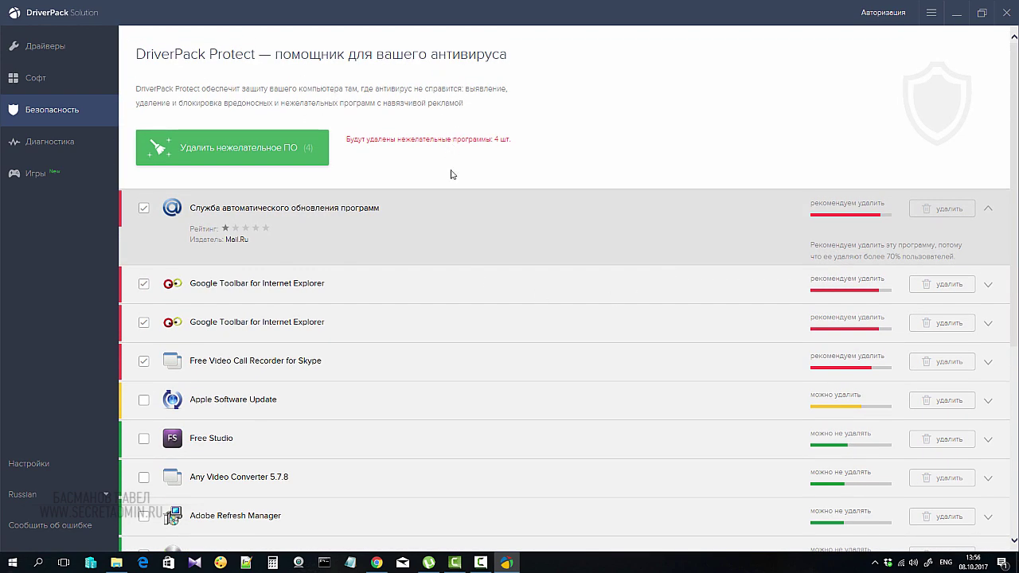
Open the diagnostics section (Диагностика) and examine the computer summary, temperatures, network adapters, peripherals and DMI information
left_click(34, 151)
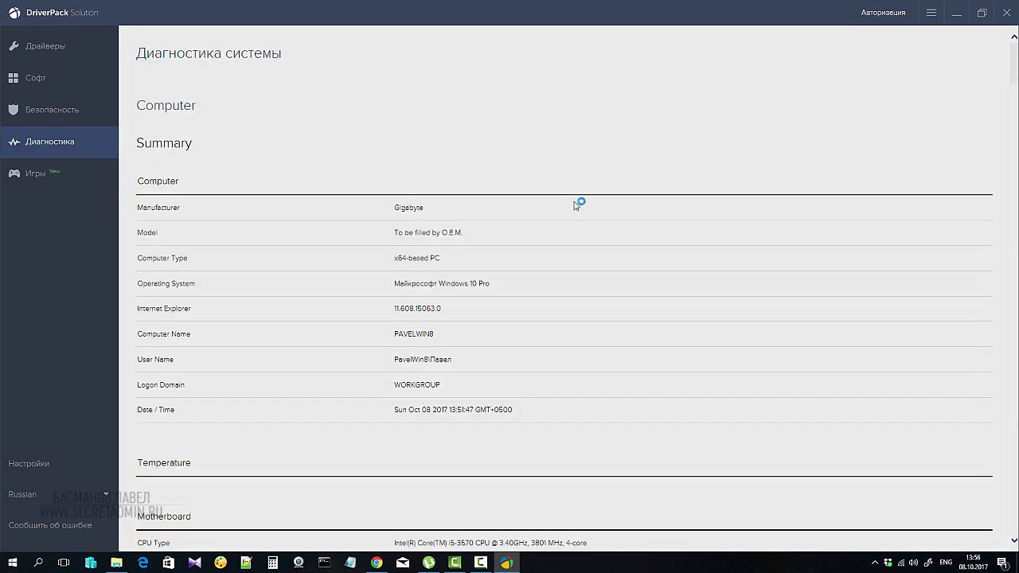
scroll(579, 209, "down", 1)
scroll(580, 210, "down", 1)
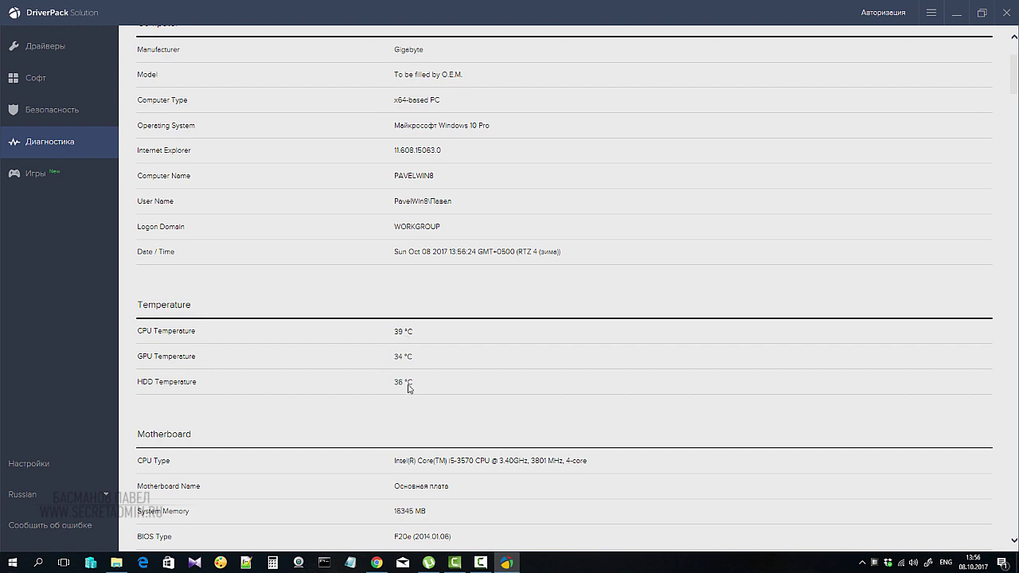
left_click_drag(414, 388, 362, 393)
scroll(436, 359, "down", 15)
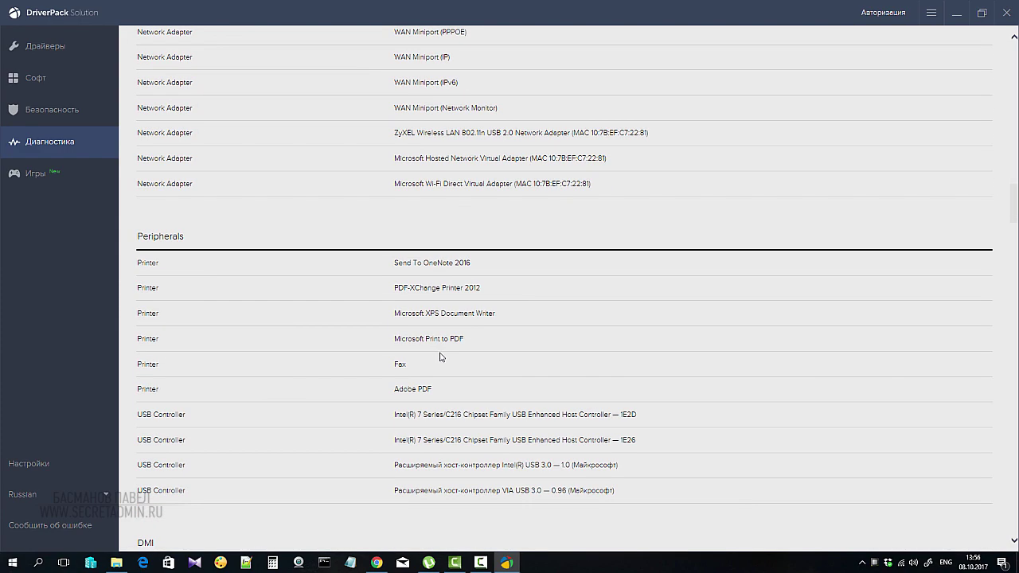
scroll(440, 356, "down", 5)
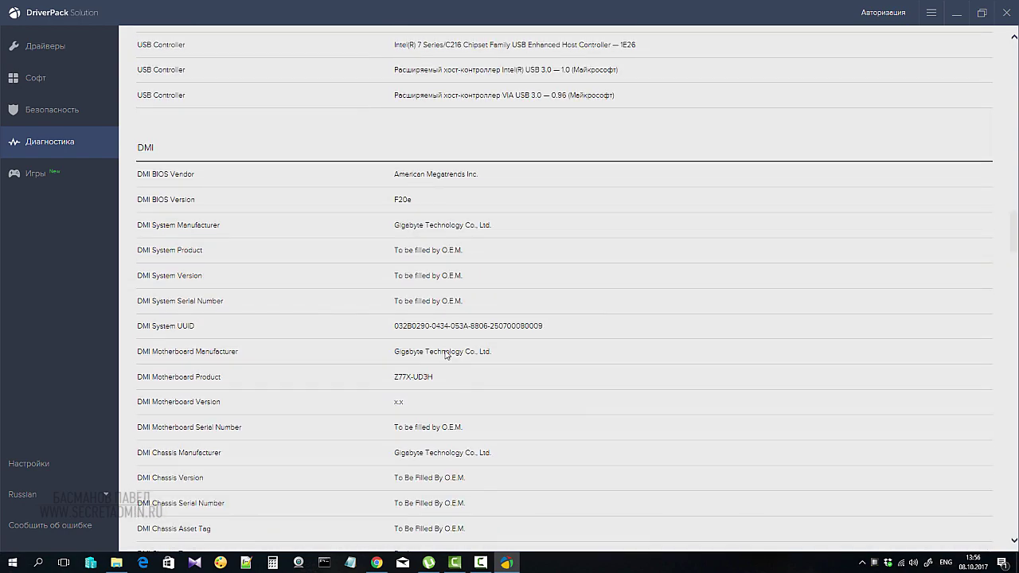
scroll(445, 355, "down", 8)
scroll(445, 355, "up", 6)
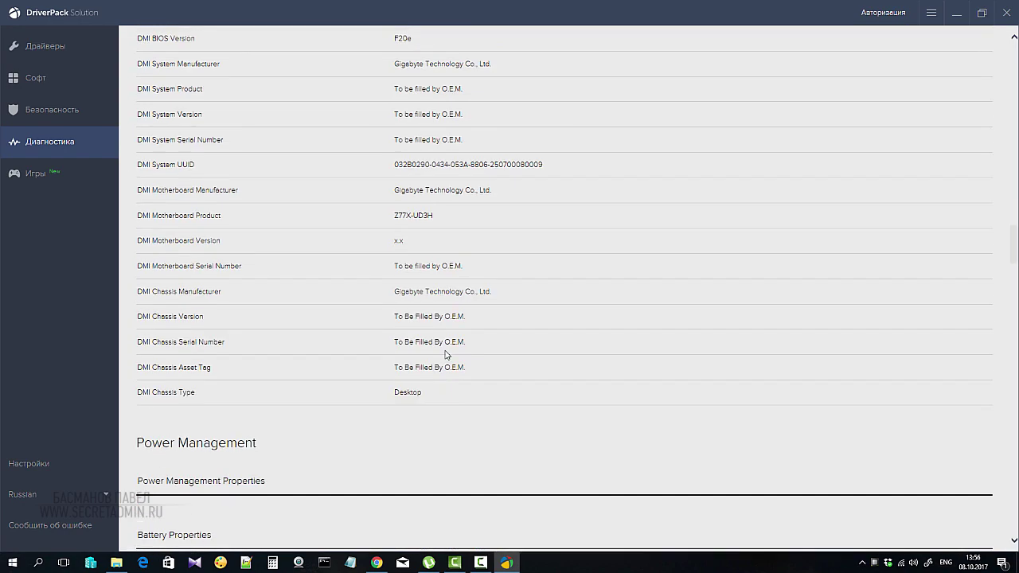
scroll(445, 354, "up", 2)
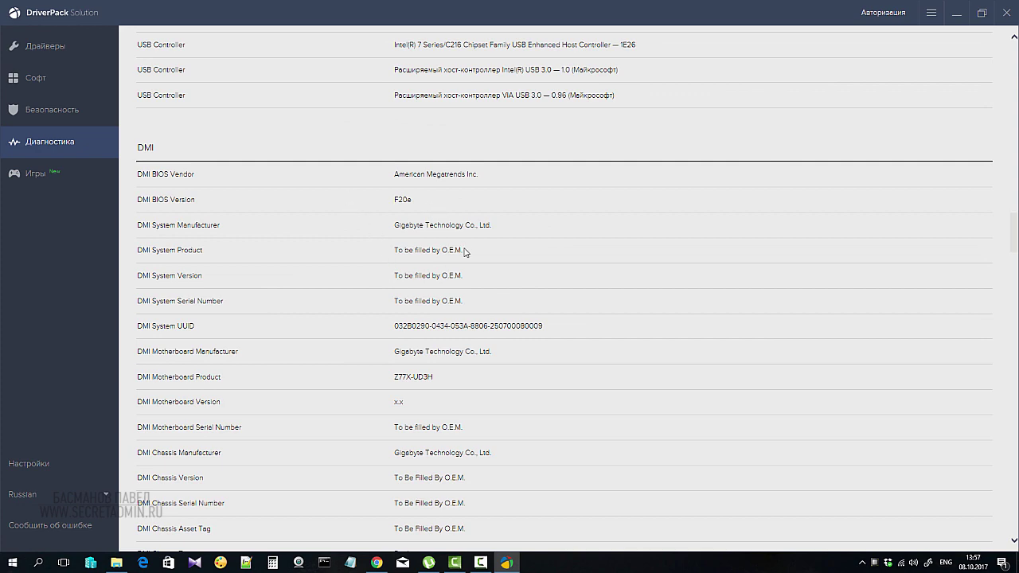
Examine the diagnostics on the operating system, current session, boot speed, display, multimedia devices and antivirus protection
scroll(495, 326, "down", 6)
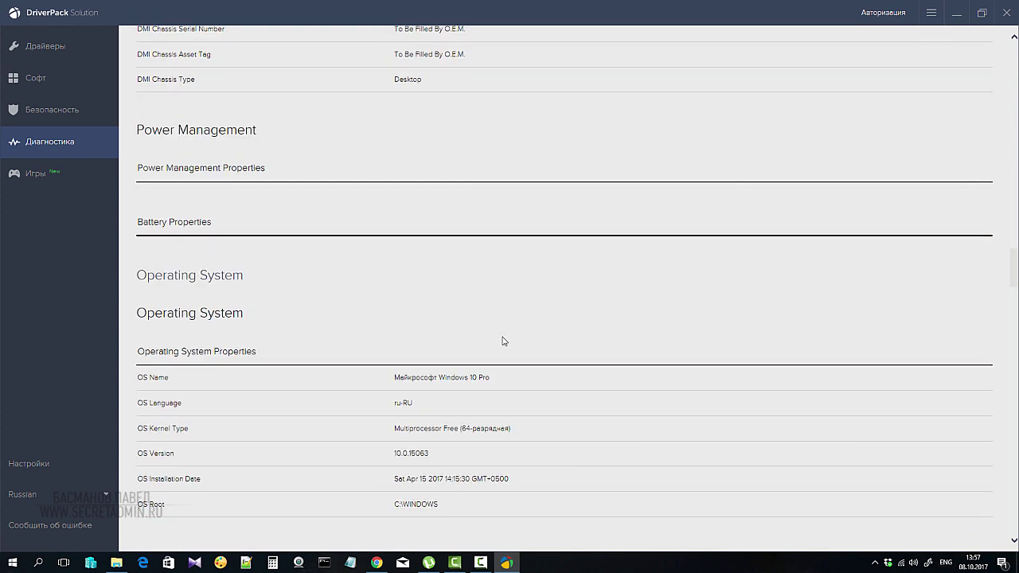
scroll(502, 341, "down", 4)
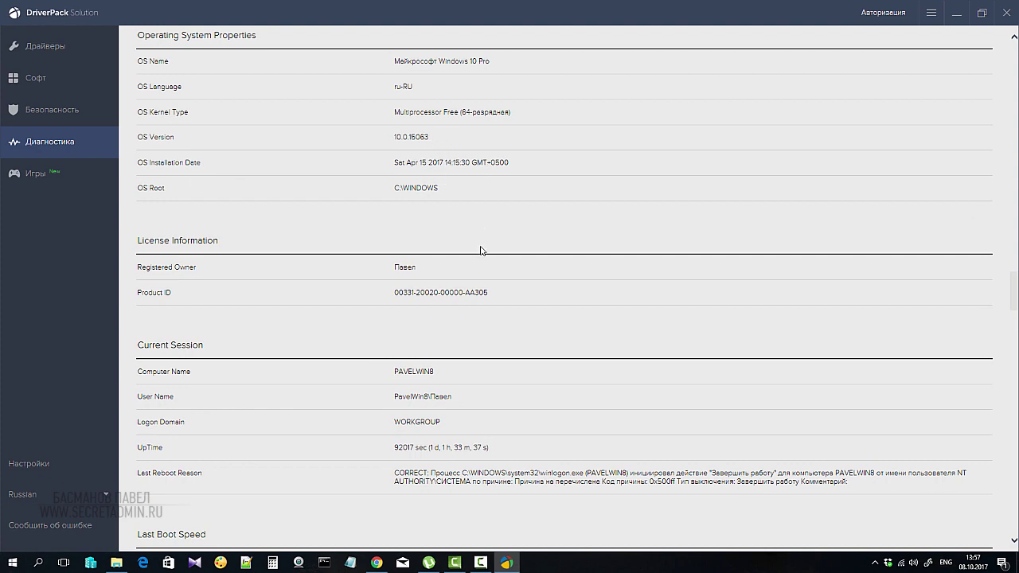
scroll(484, 258, "down", 2)
scroll(488, 262, "up", 3)
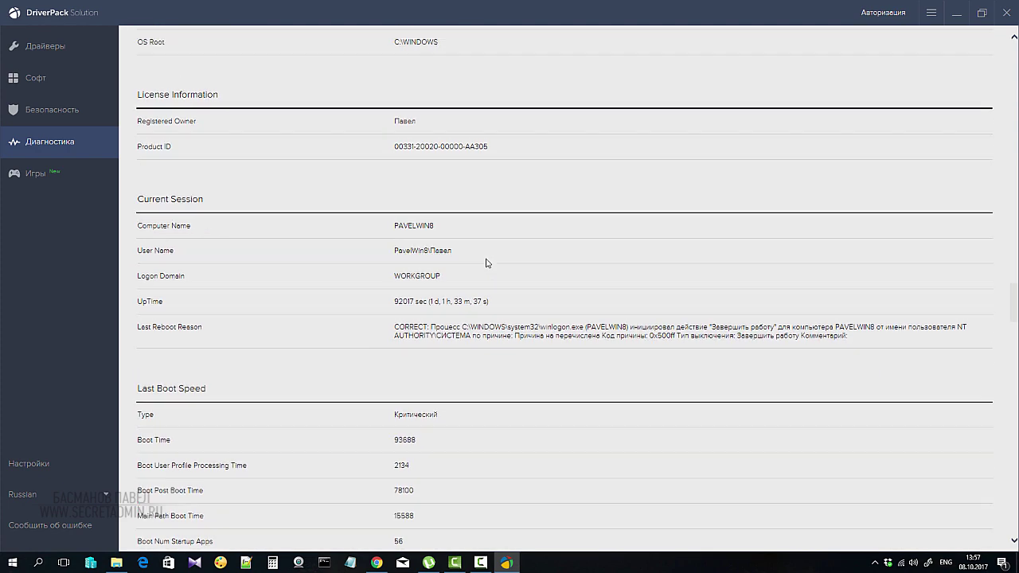
scroll(488, 262, "down", 5)
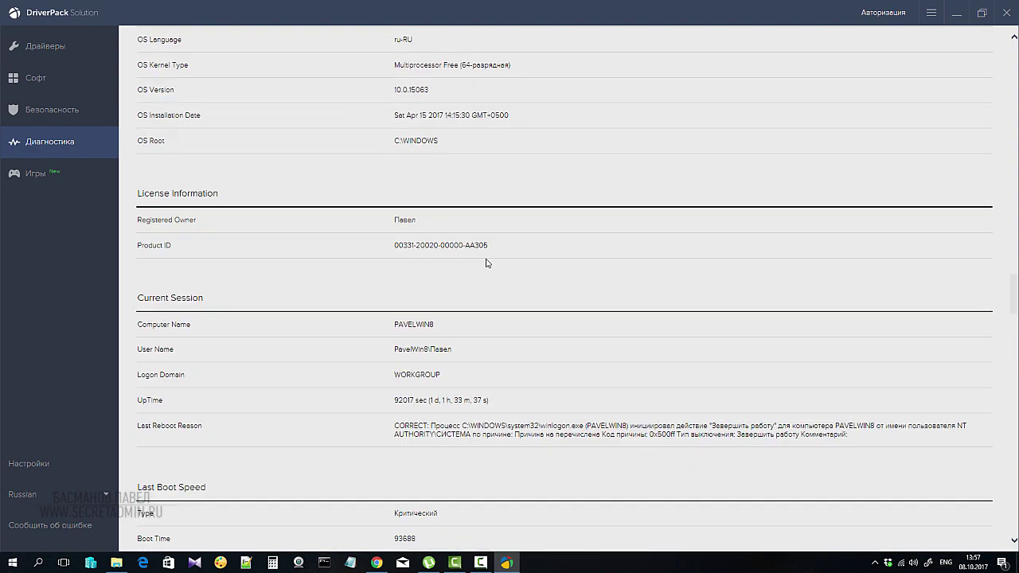
scroll(488, 262, "down", 5)
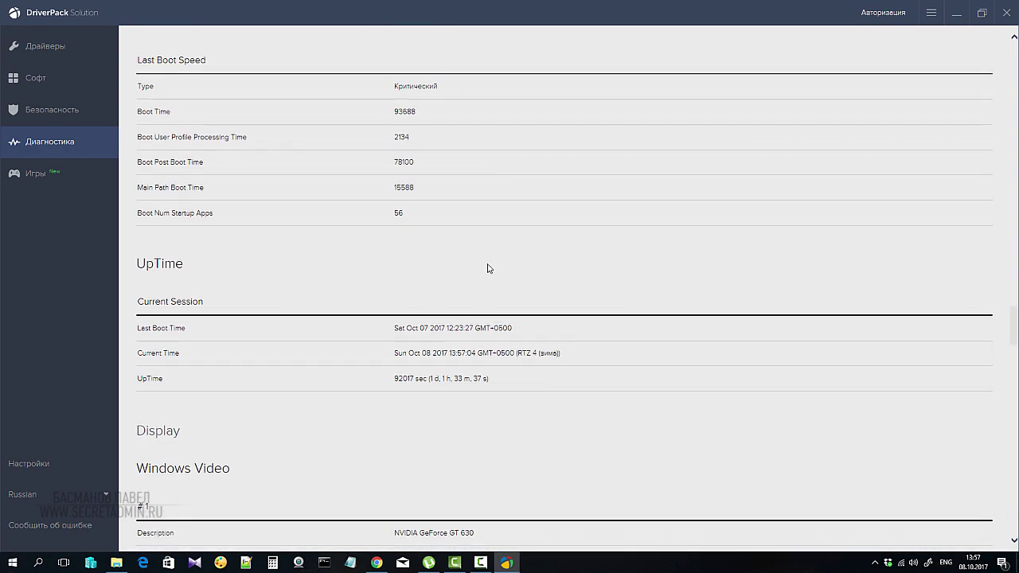
scroll(489, 268, "down", 9)
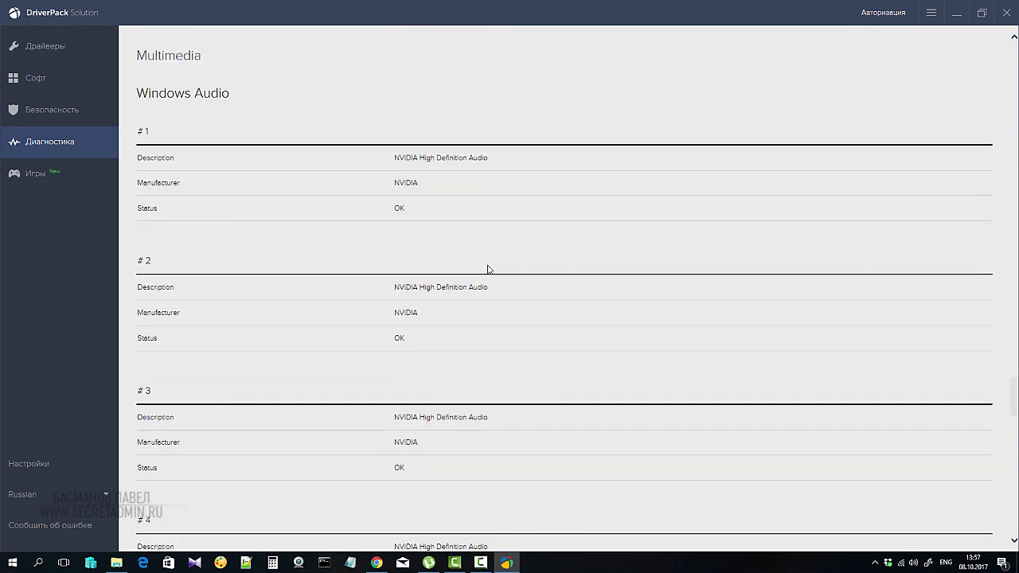
scroll(488, 269, "down", 15)
scroll(502, 270, "down", 3)
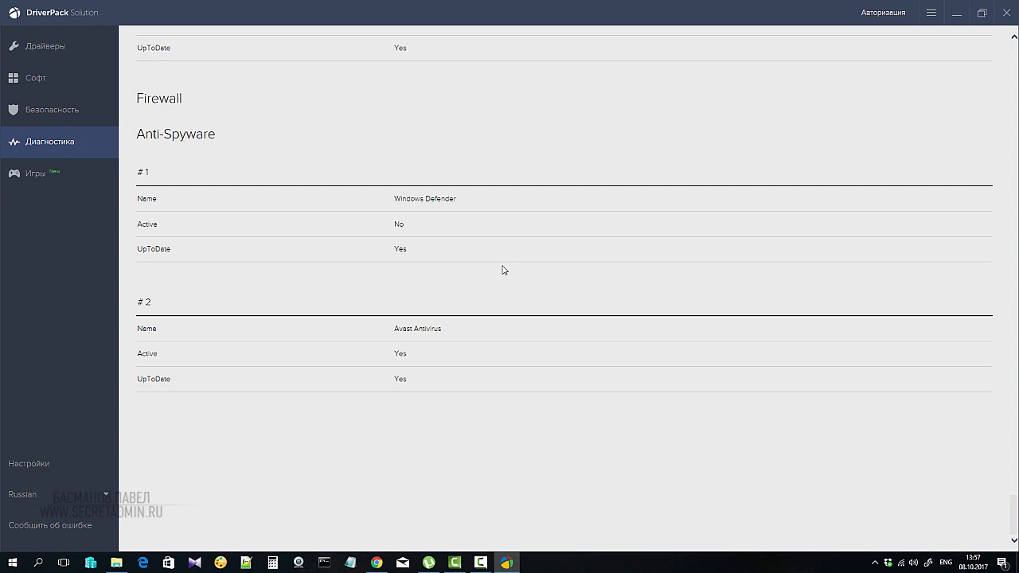
scroll(502, 270, "up", 15)
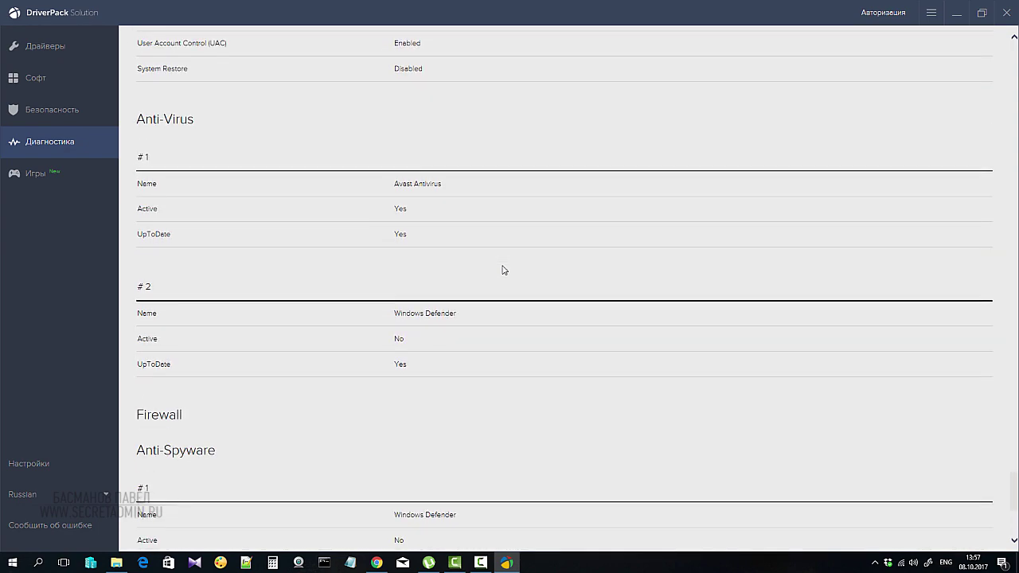
scroll(502, 269, "up", 1)
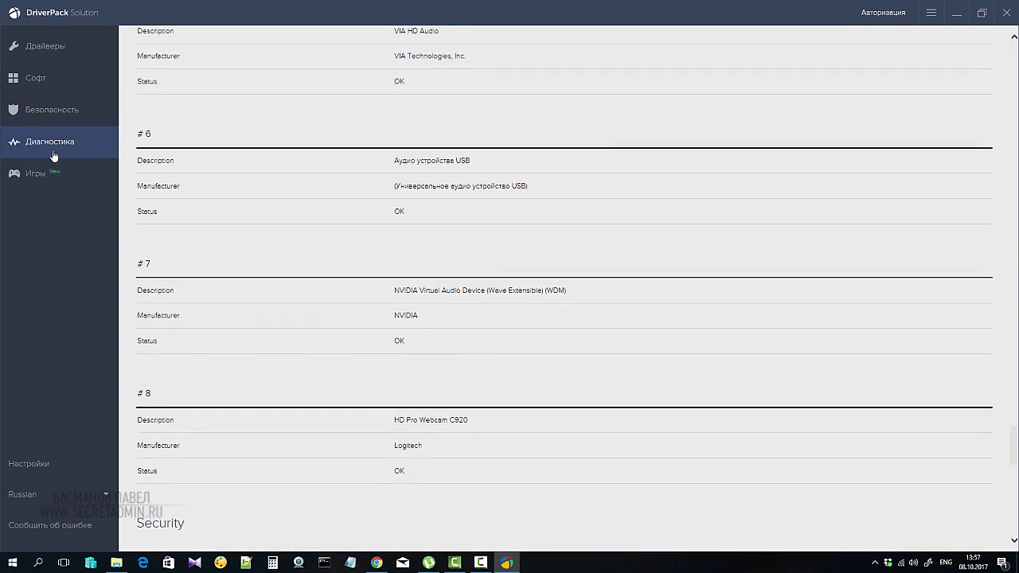
View the games section (Игры), and review the advanced settings (Настройки) covering general options, error prevention and driver selection
left_click(54, 185)
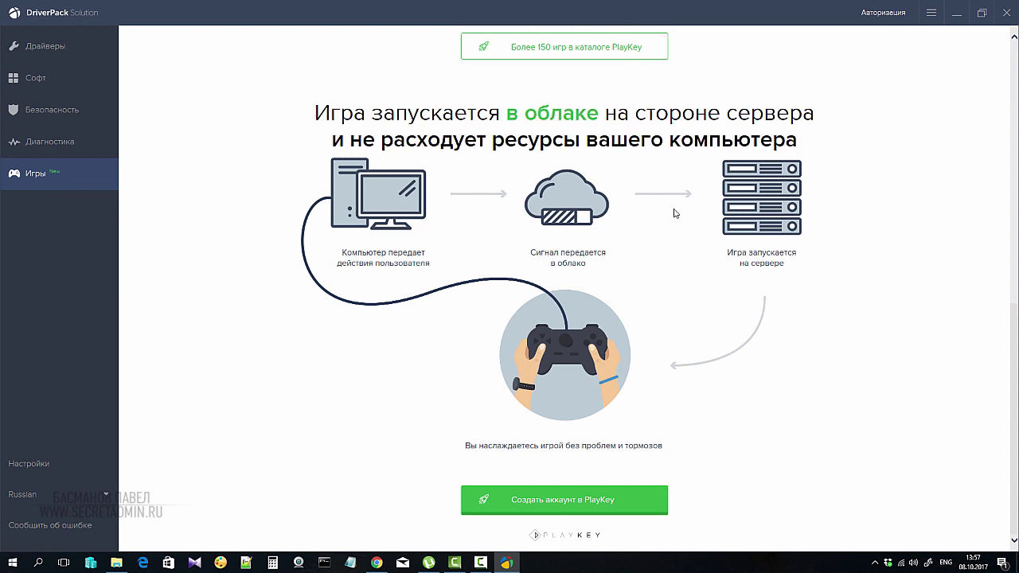
left_click(32, 463)
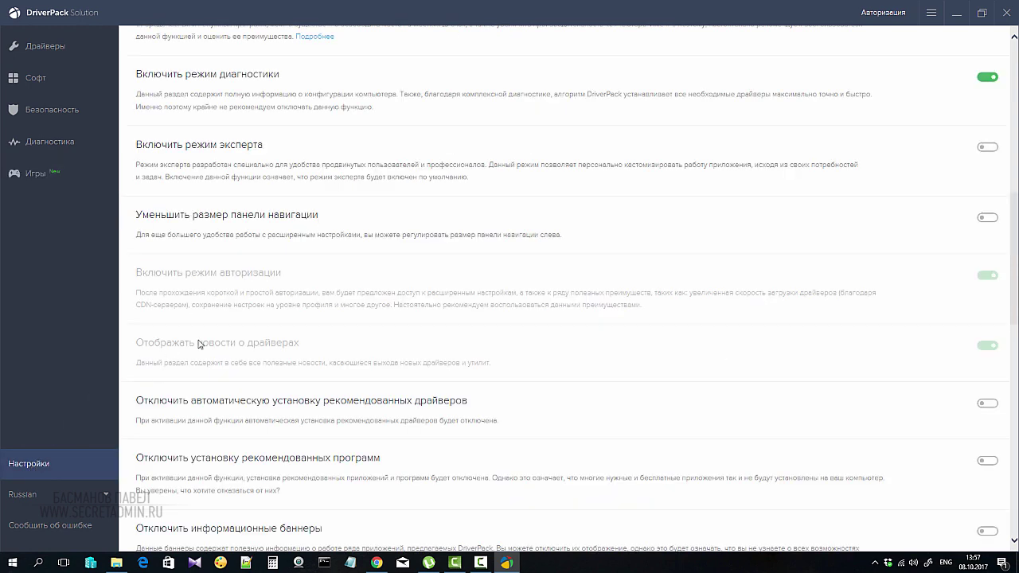
scroll(338, 293, "up", 7)
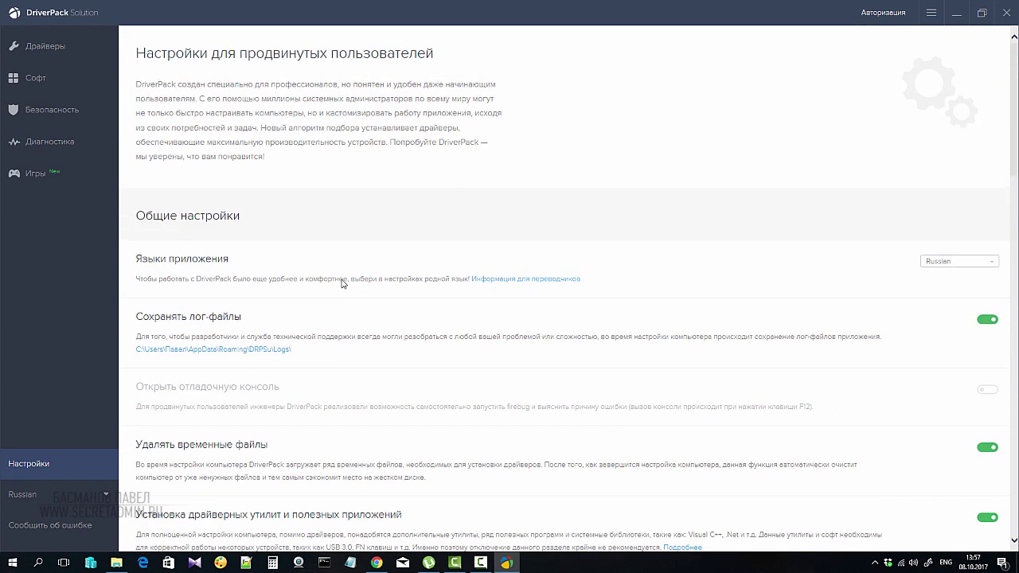
scroll(343, 283, "down", 2)
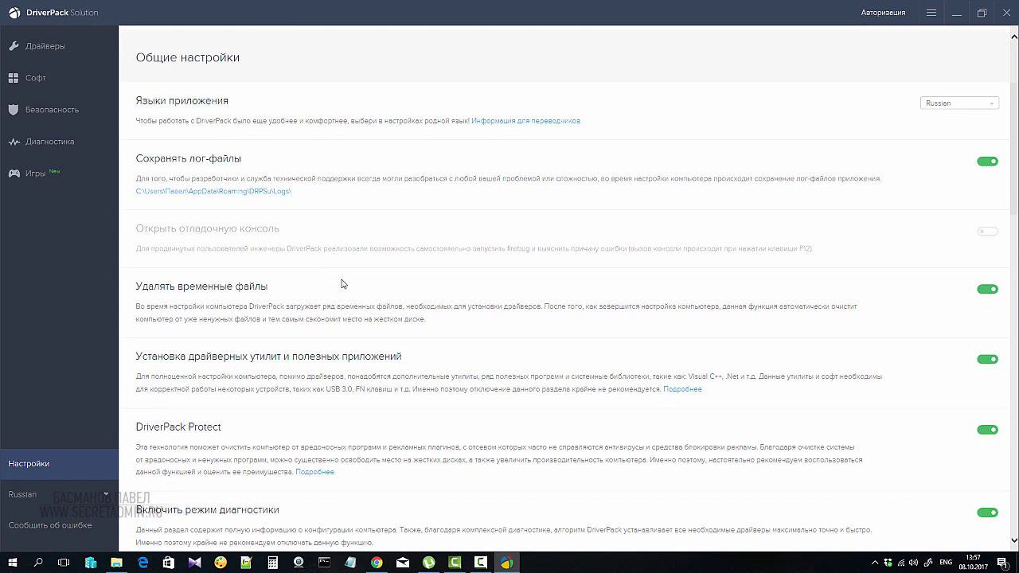
scroll(343, 283, "down", 2)
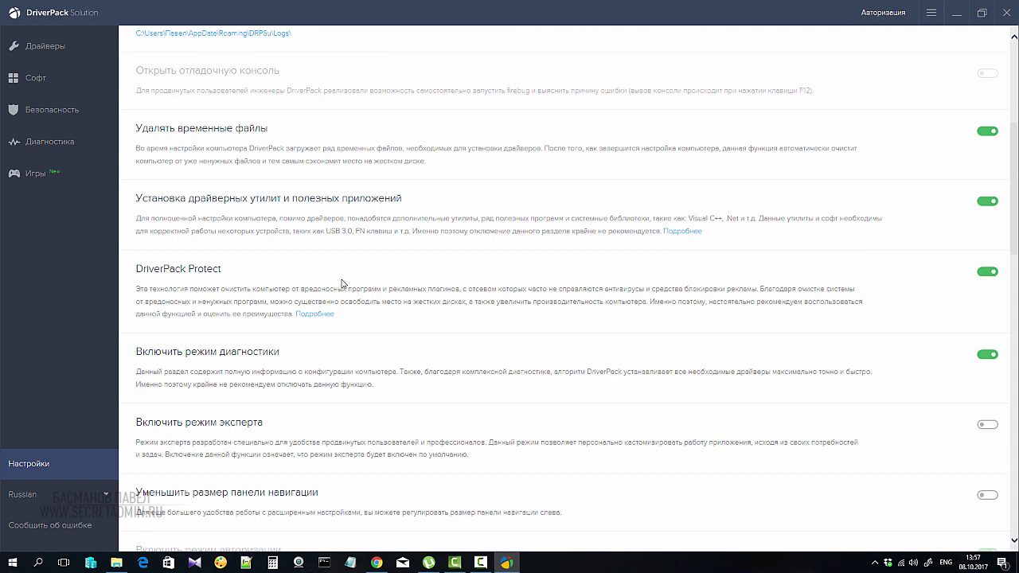
scroll(341, 288, "down", 2)
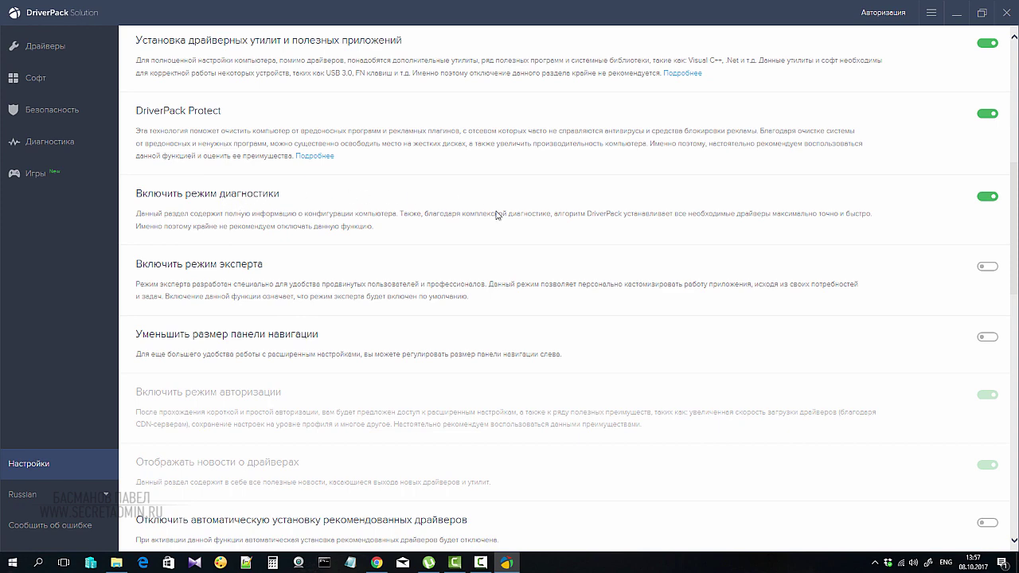
scroll(497, 214, "down", 5)
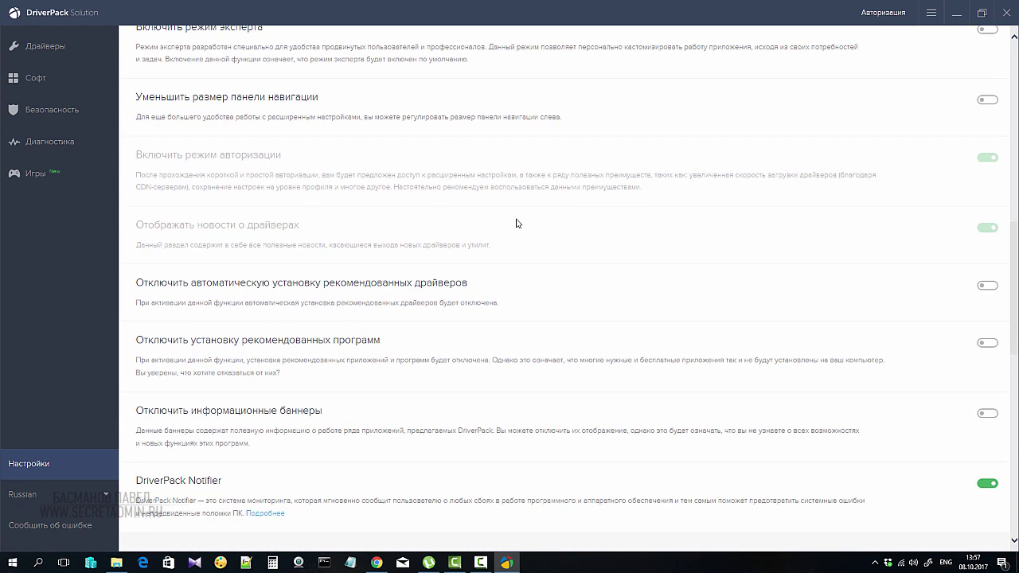
scroll(516, 224, "down", 1)
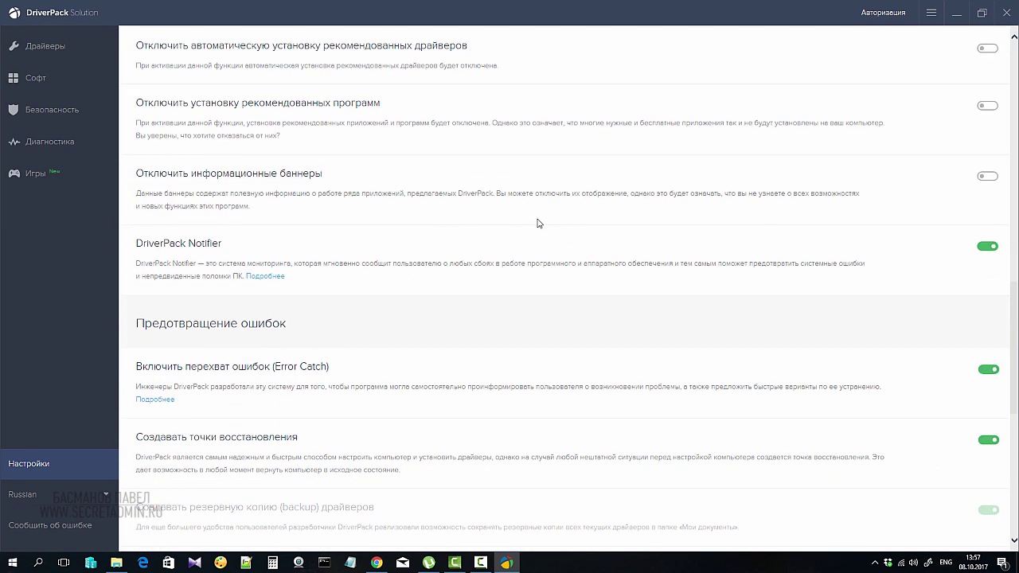
scroll(537, 224, "down", 3)
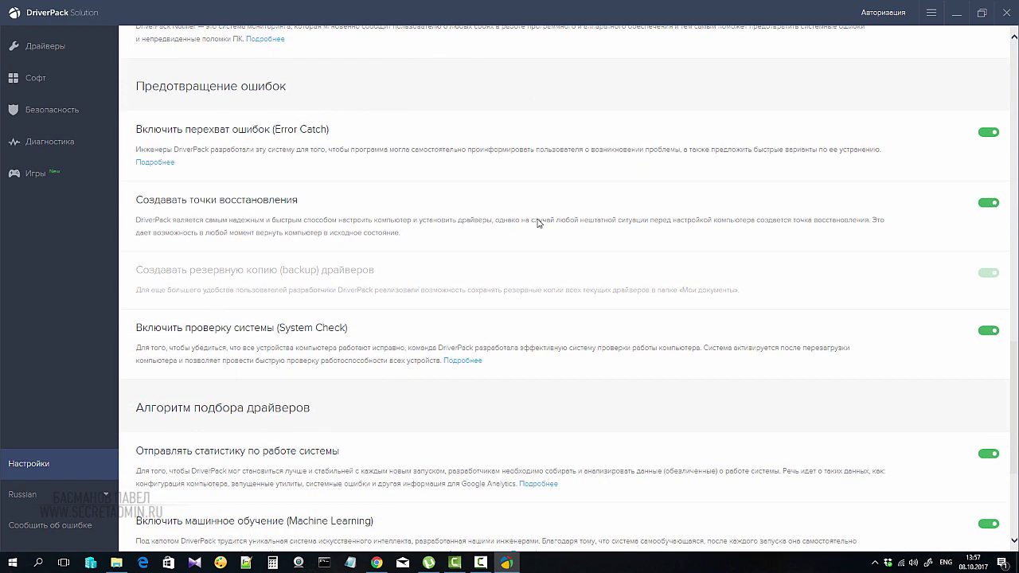
scroll(538, 223, "down", 3)
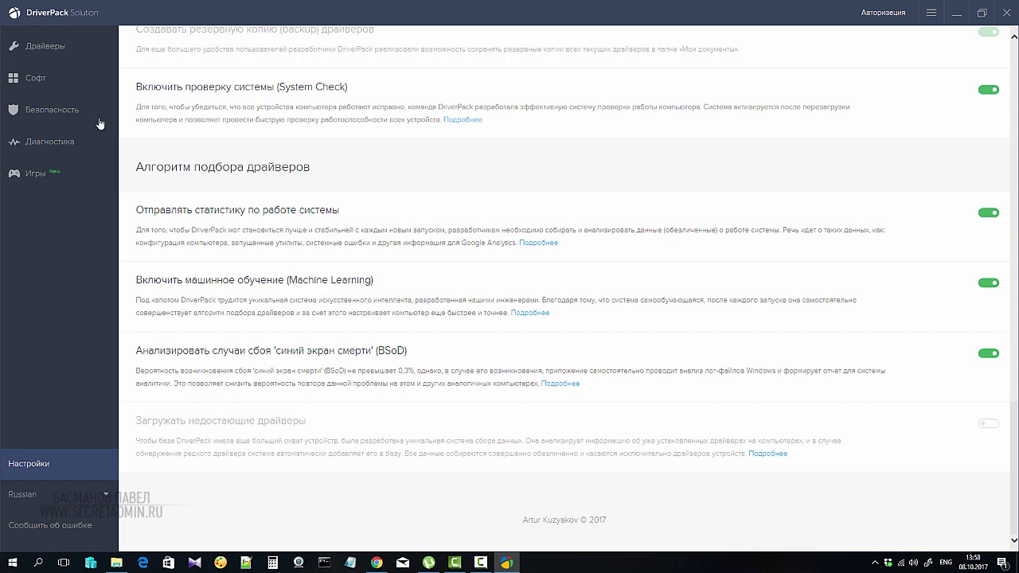
Return to the drivers section (Драйверы) and launch the Task Manager (Диспетчер задач) from the built-in system tools
left_click(42, 45)
scroll(466, 188, "up", 5)
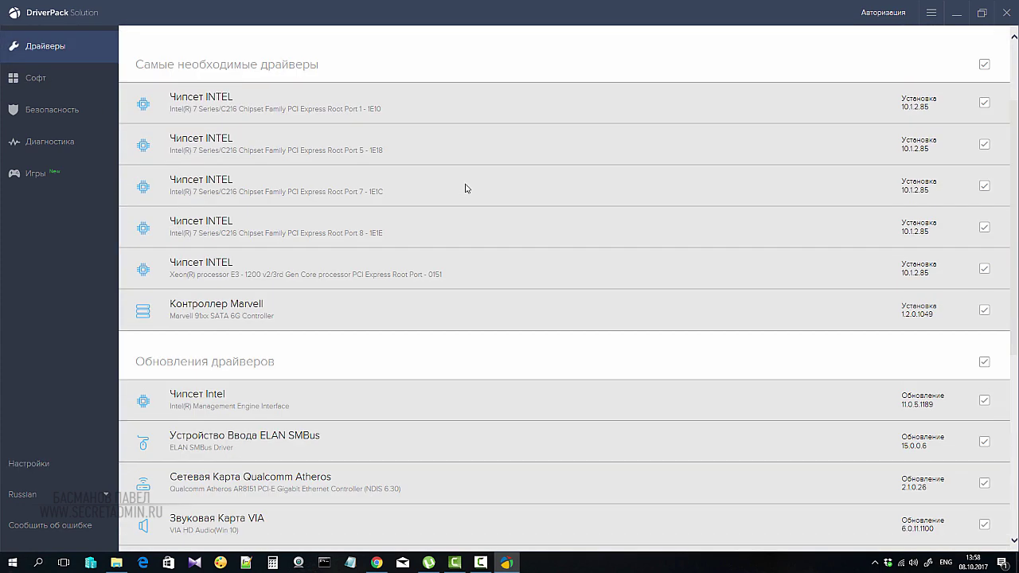
scroll(466, 188, "up", 2)
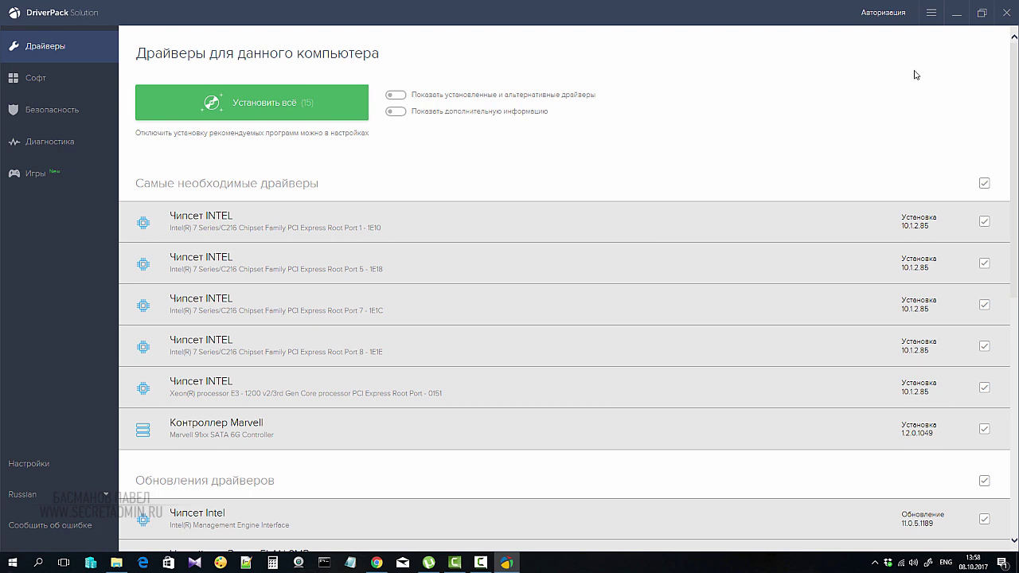
left_click(932, 14)
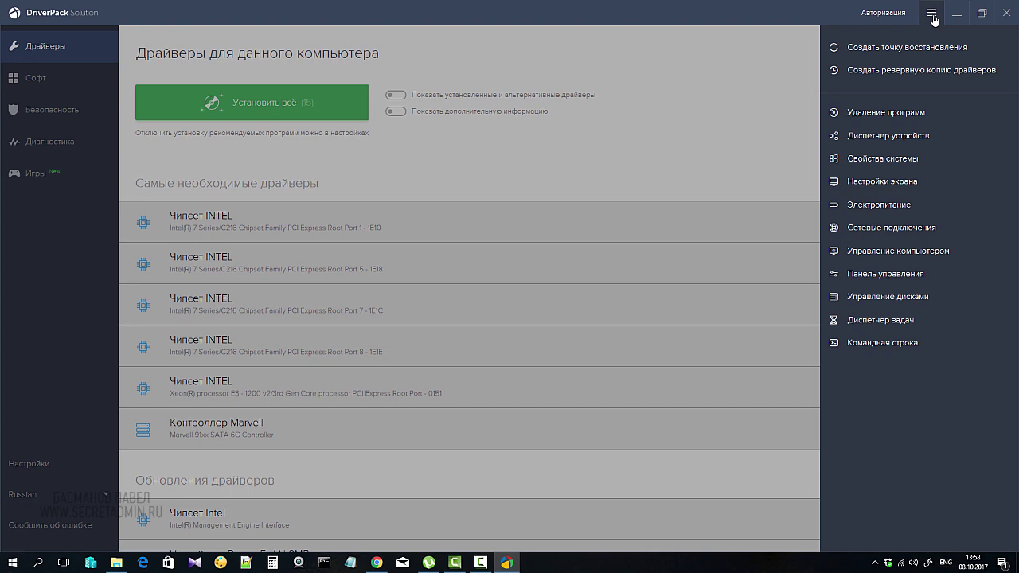
left_click(860, 321)
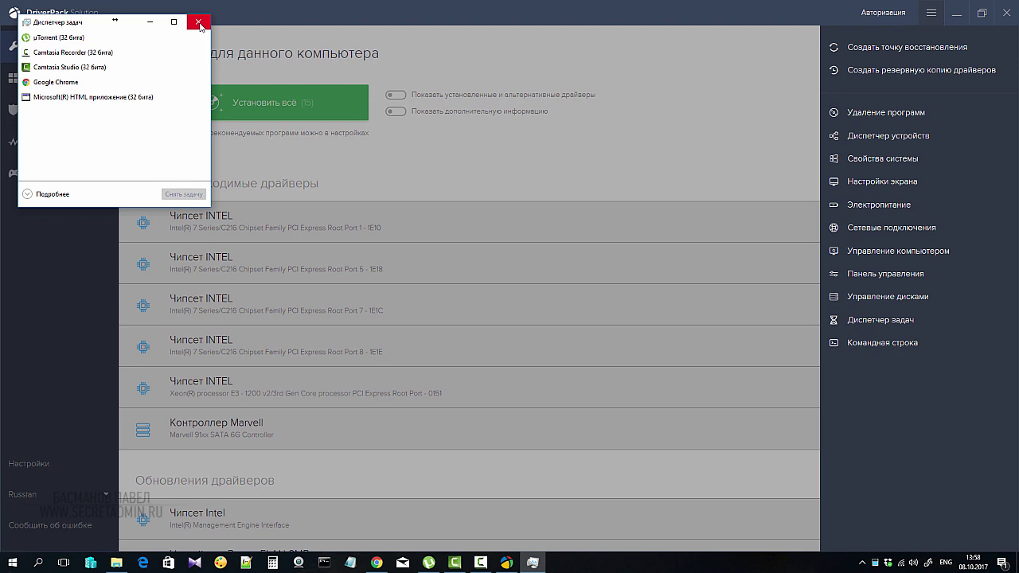
Close the Task Manager, and view the Command Prompt (Командная строка) from the built-in system tools before closing it
left_click(198, 22)
left_click(875, 353)
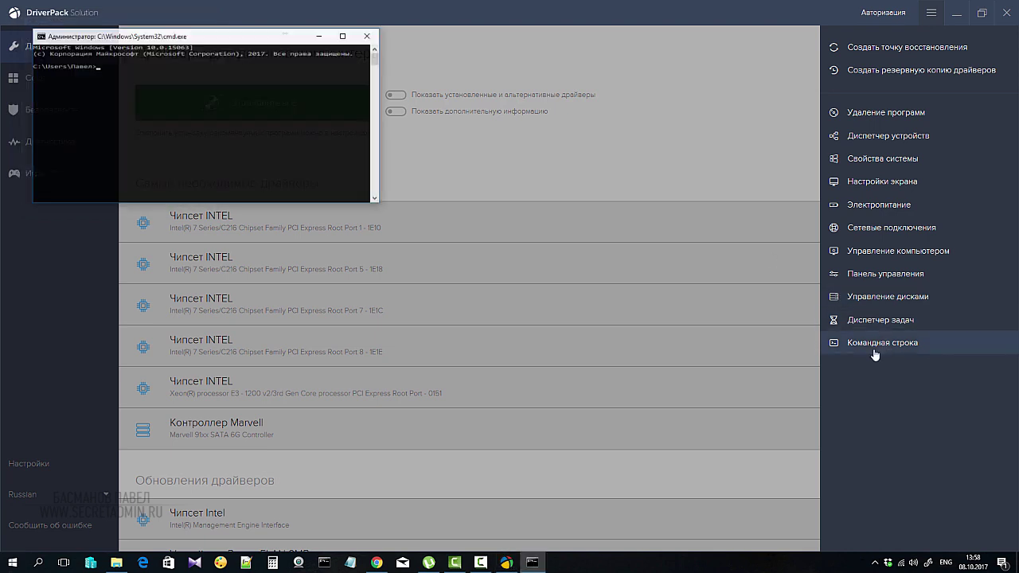
left_click(366, 36)
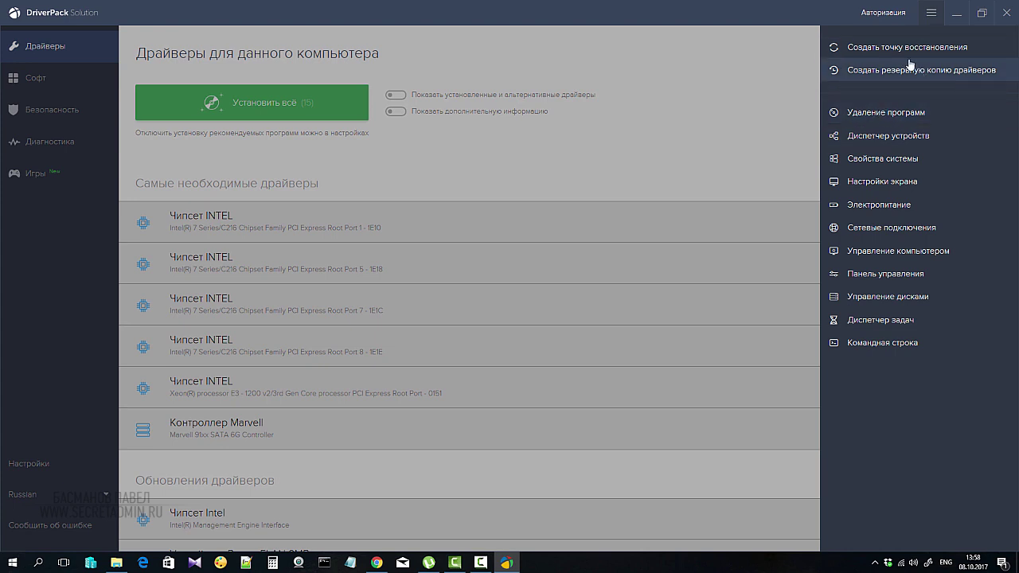
Minimize DriverPack and switch to Chrome to view the Secretadmin blog and its project support page (Помощь проекту), ending on the DriverPack site
left_click(954, 17)
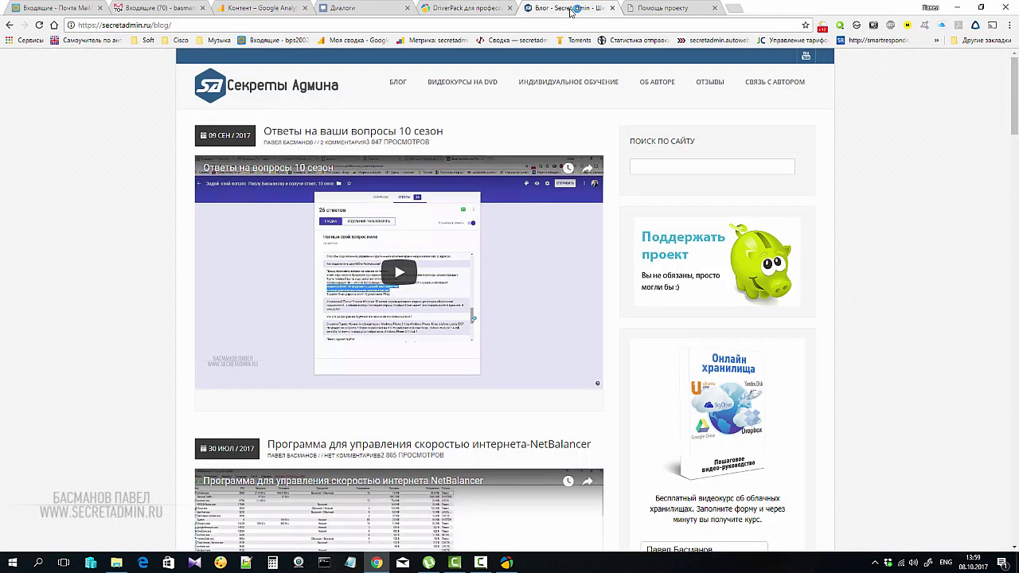
left_click(574, 14)
left_click(677, 11)
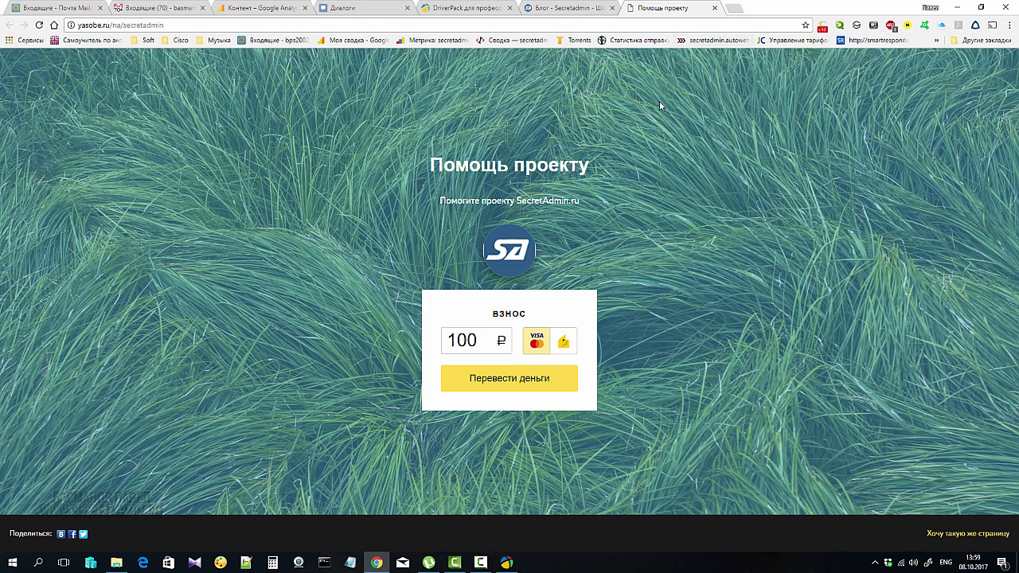
left_click(571, 10)
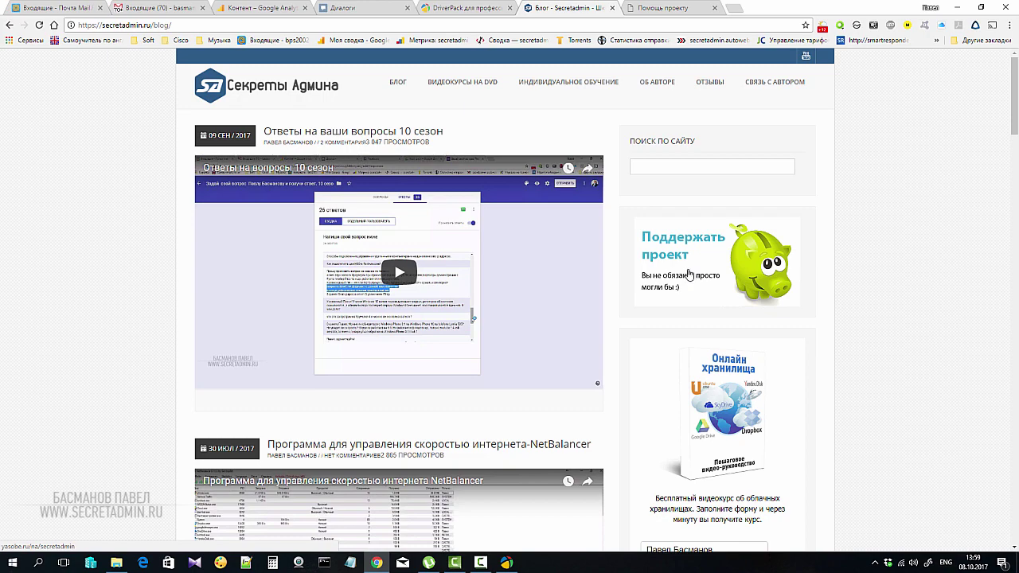
left_click(647, 11)
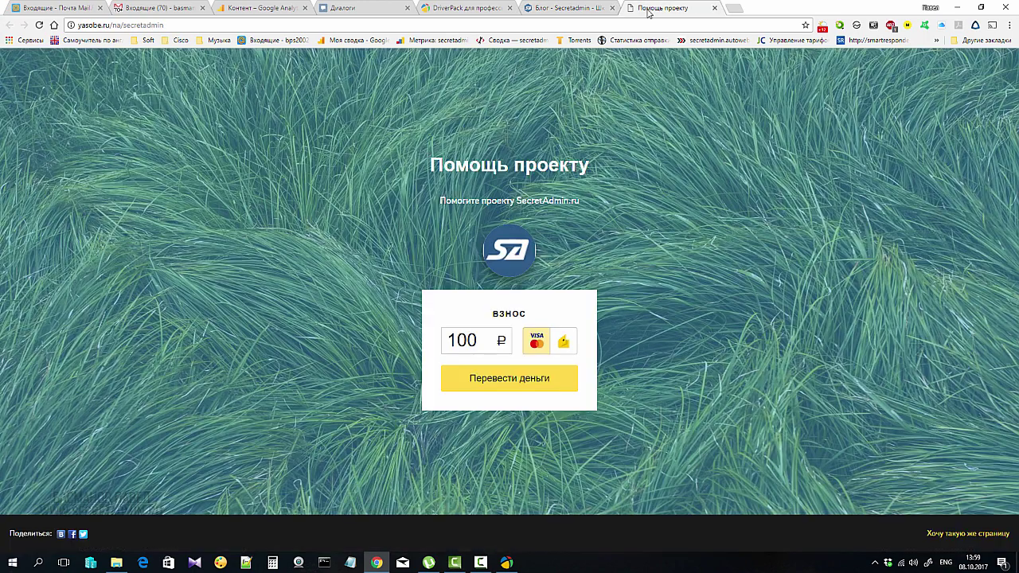
left_click(478, 10)
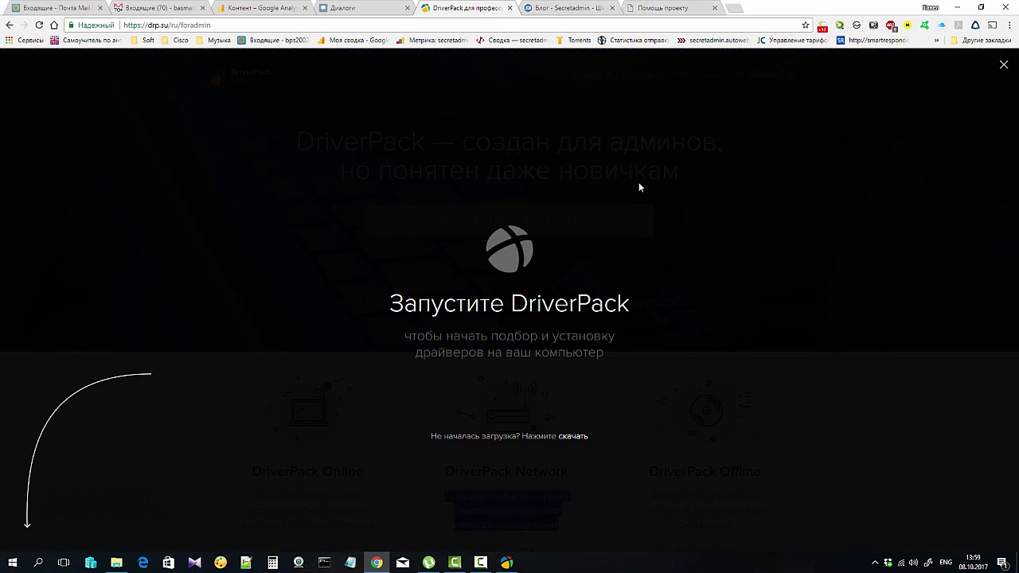